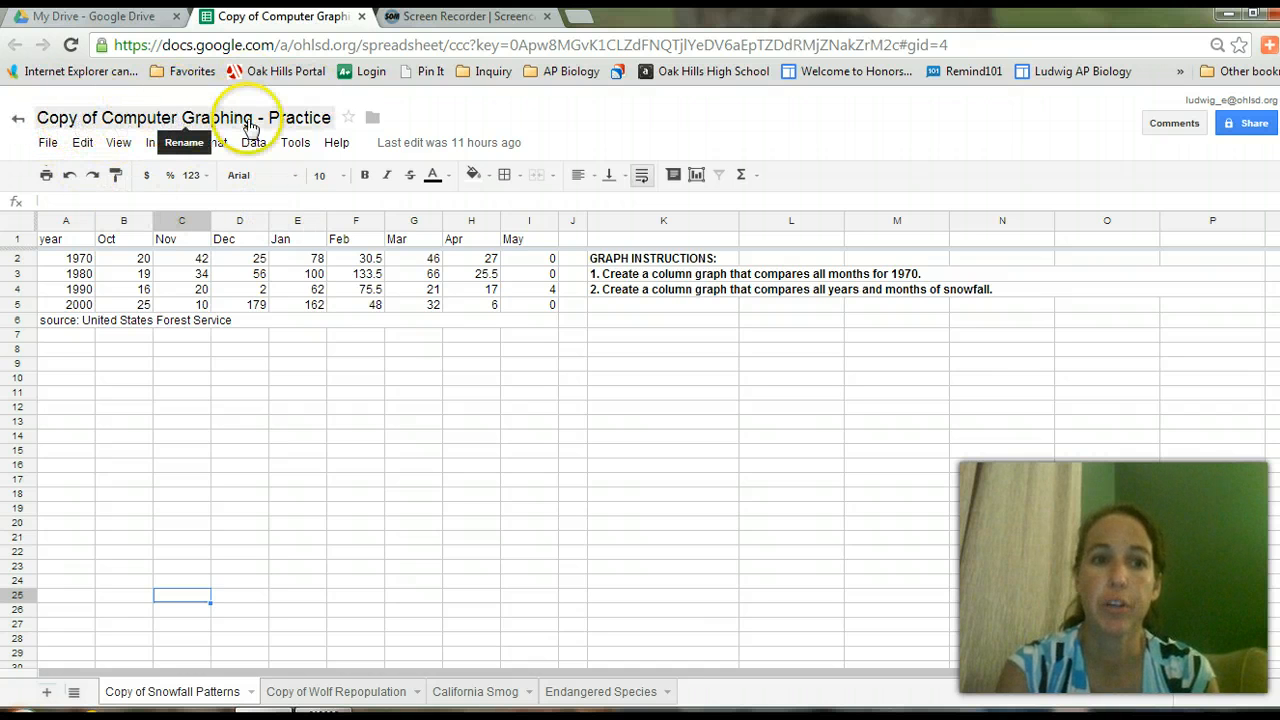
# Rename the spreadsheet to 'C3', the student's name, then 'Computer Graphing - Practice', dropping 'Copy of'.
pyautogui.click(205, 128)
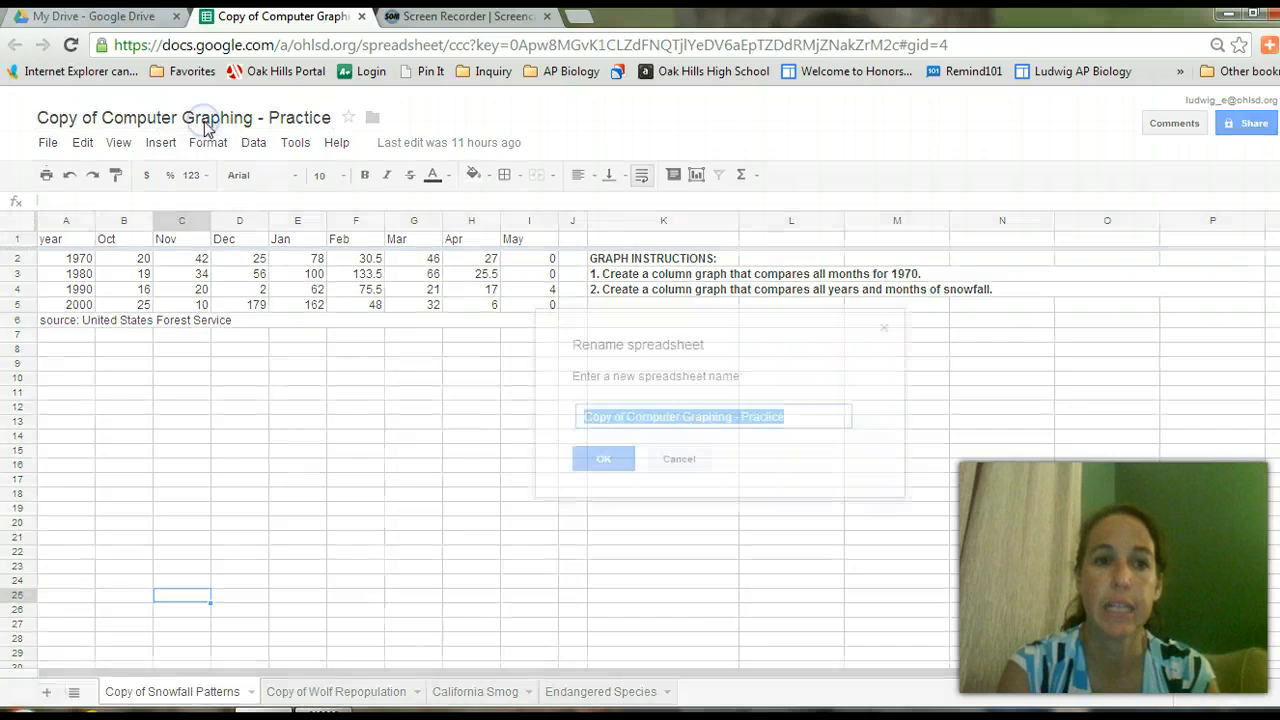
pyautogui.press('Left')
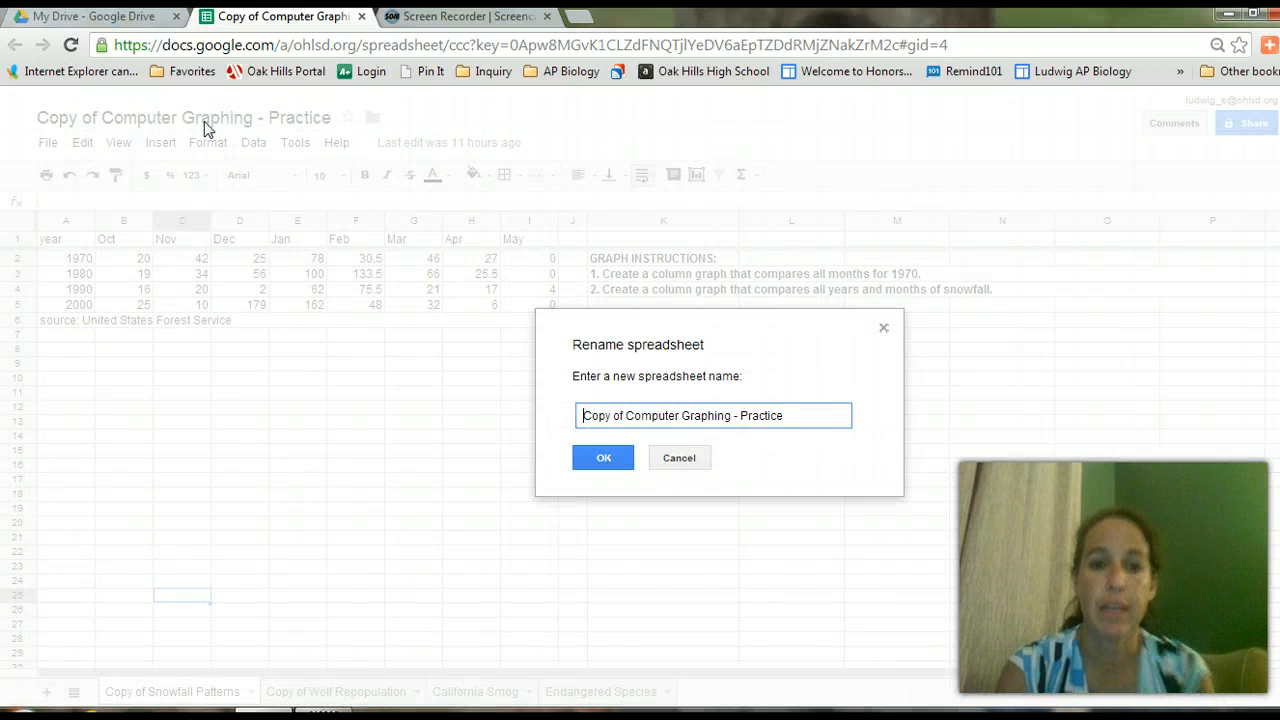
pyautogui.press('Delete')
pyautogui.press('Delete')
pyautogui.press('Delete')
pyautogui.press('Delete')
pyautogui.press('Delete')
pyautogui.press('Delete')
pyautogui.press('Delete')
pyautogui.press('Delete')
pyautogui.press('Delete')
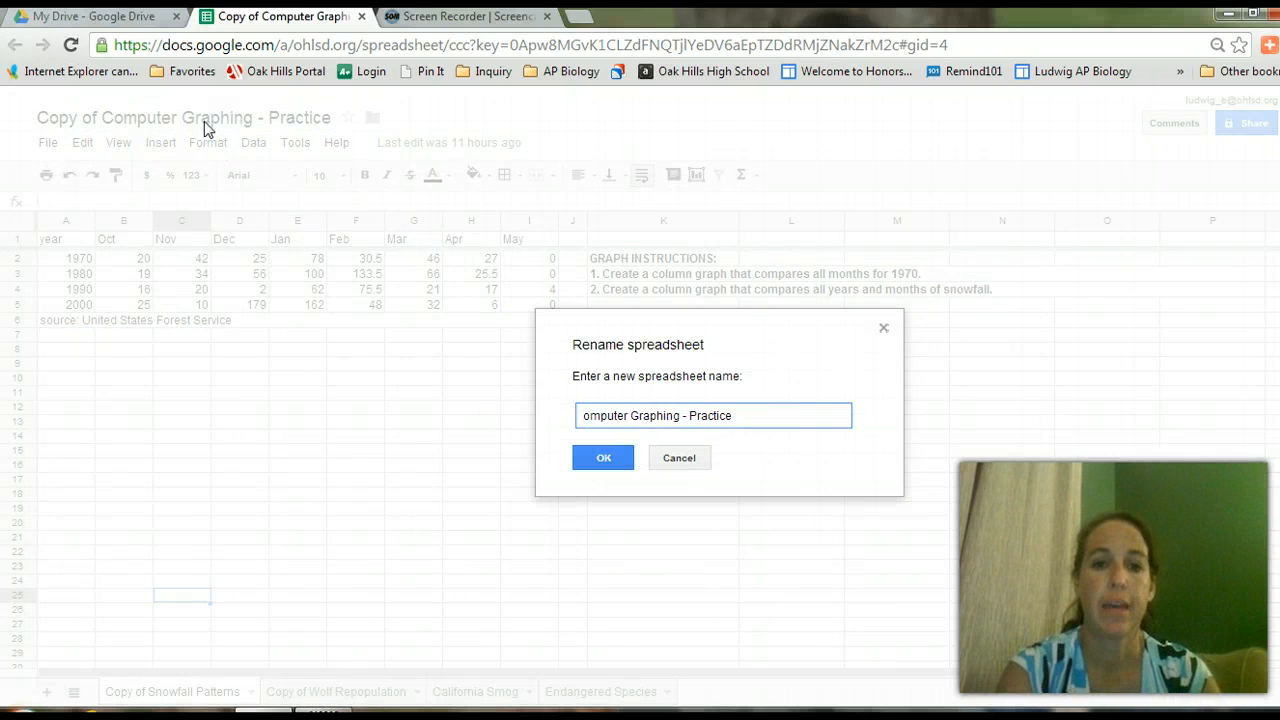
pyautogui.write('C')
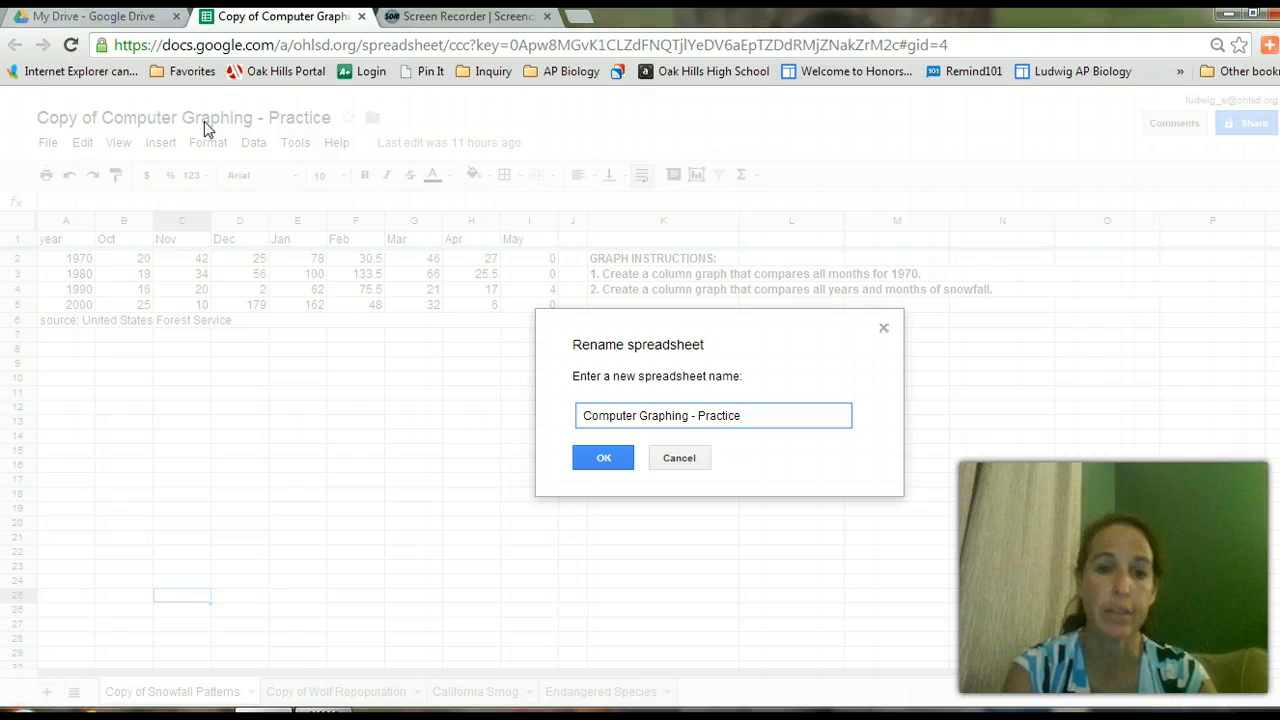
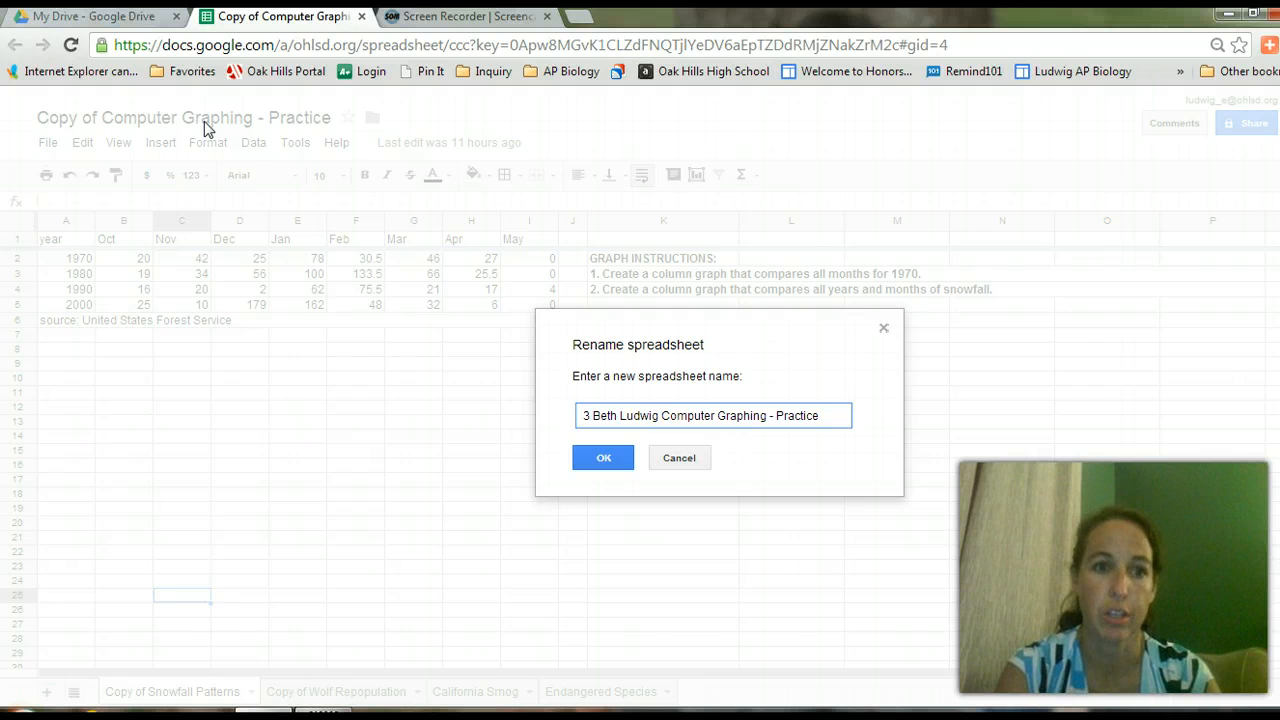
pyautogui.click(593, 462)
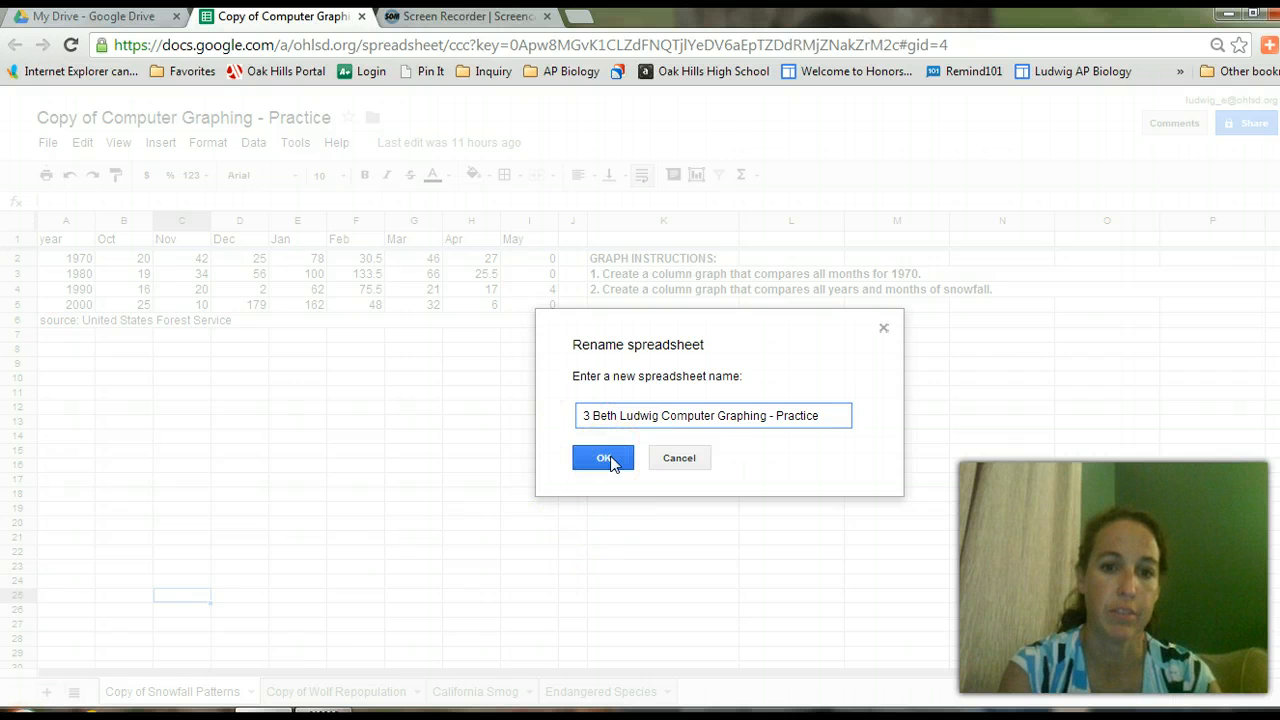
pyautogui.click(612, 461)
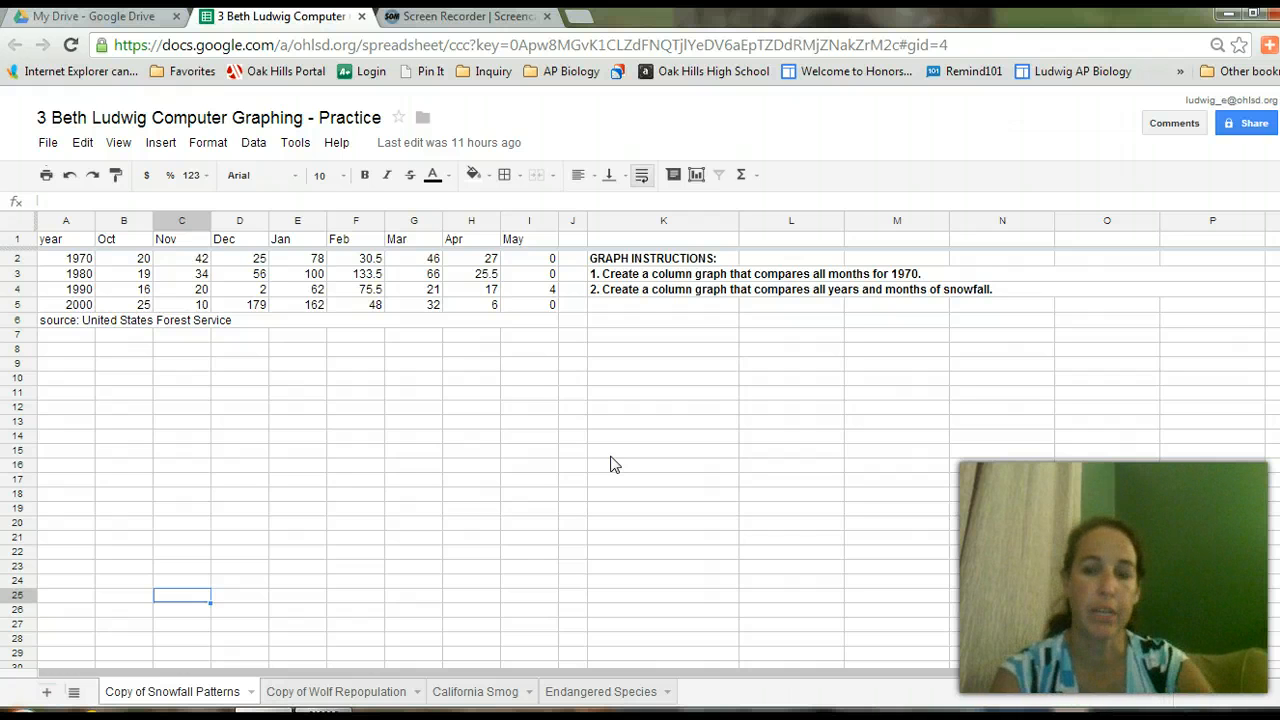
# In the Share dialog, enter an invitee's address, review the Can edit permissions, then cancel the invite.
pyautogui.click(1244, 132)
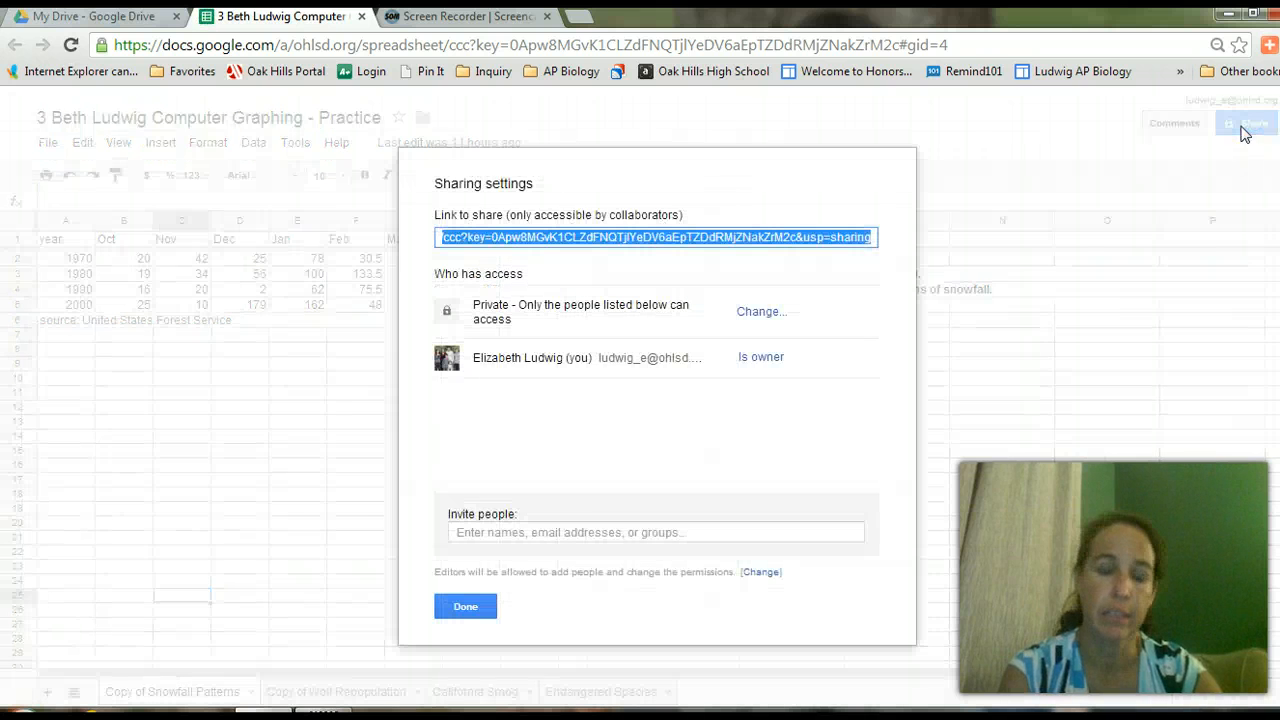
pyautogui.click(510, 535)
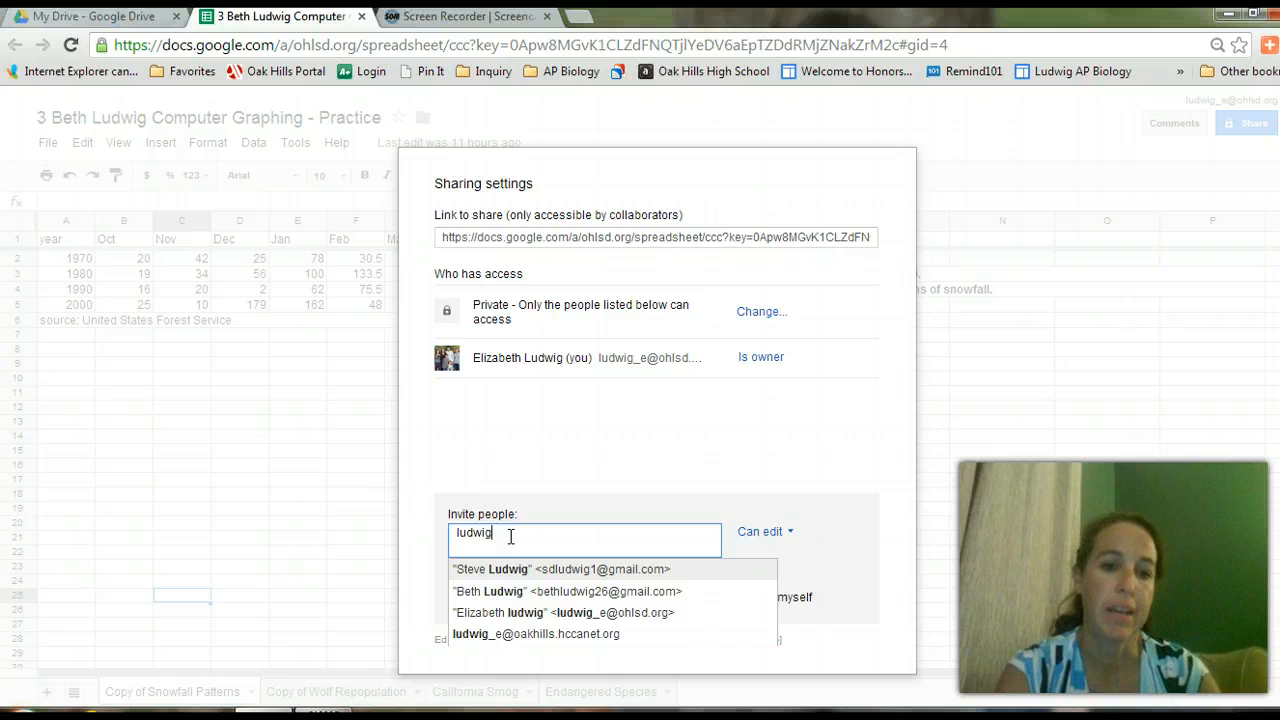
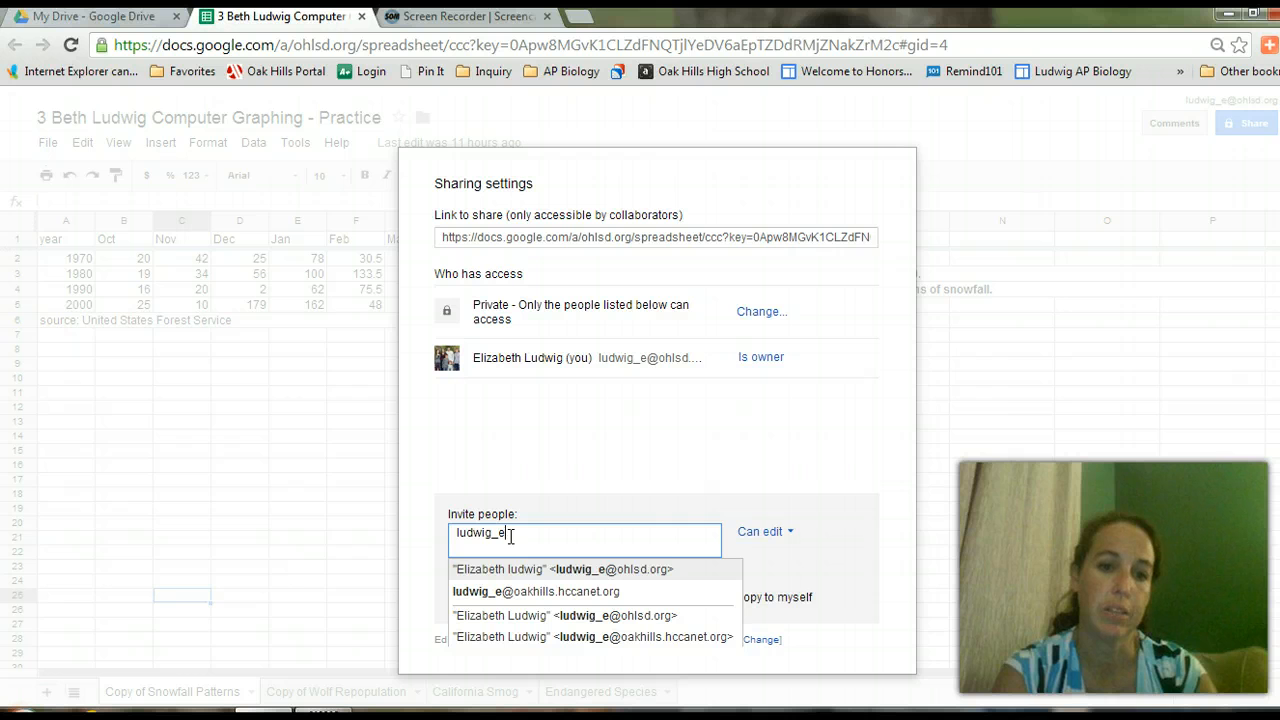
pyautogui.click(431, 586)
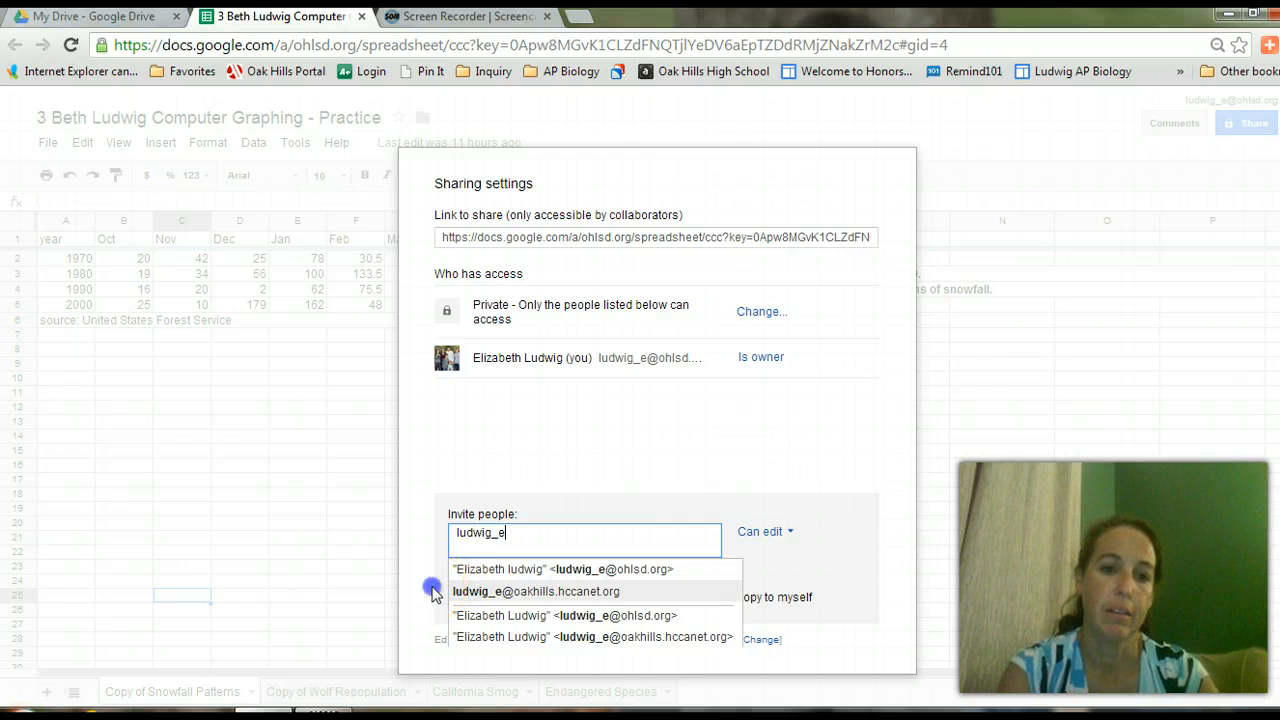
pyautogui.click(765, 533)
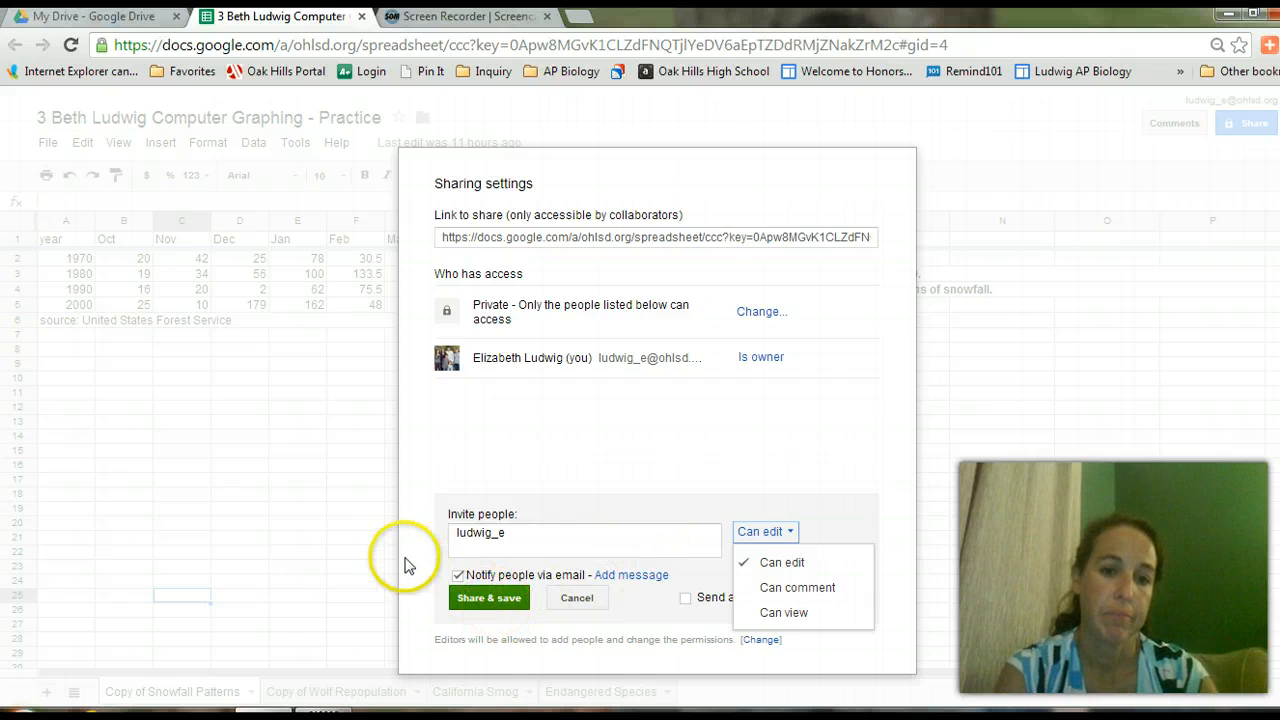
pyautogui.click(579, 601)
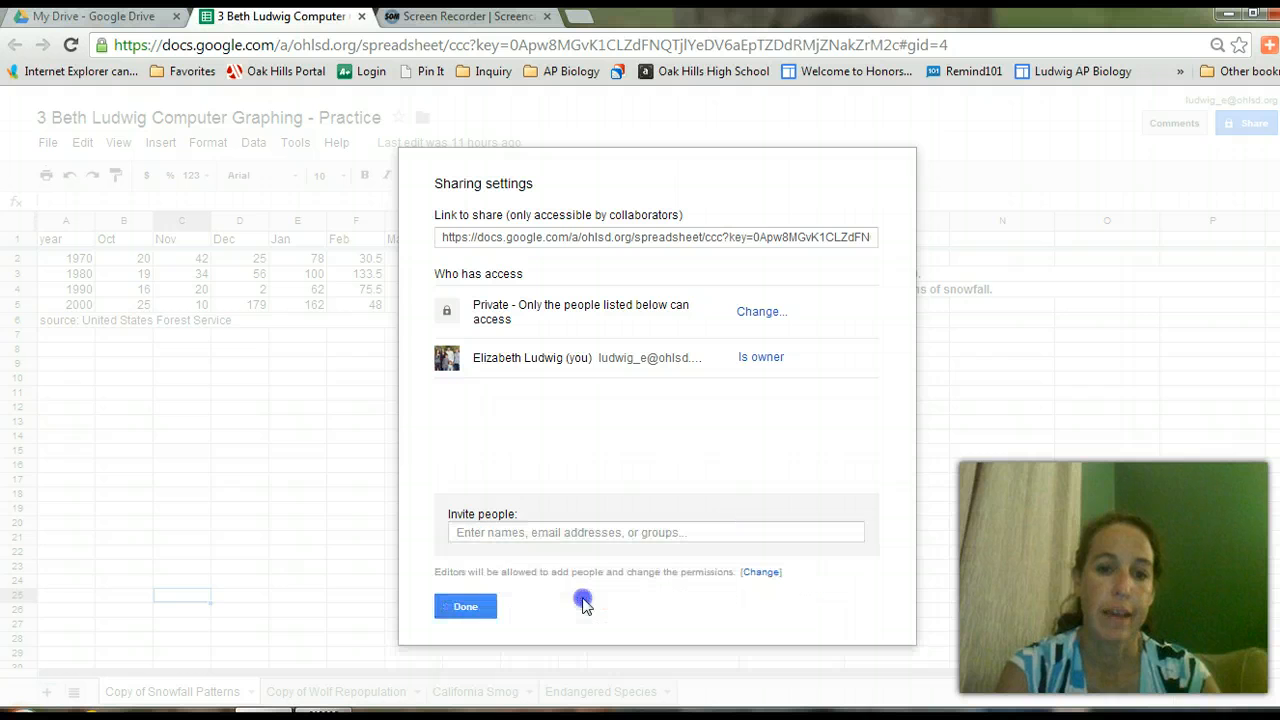
# Close the sharing settings with Done to return to the Copy of Snowfall Patterns sheet.
pyautogui.click(468, 608)
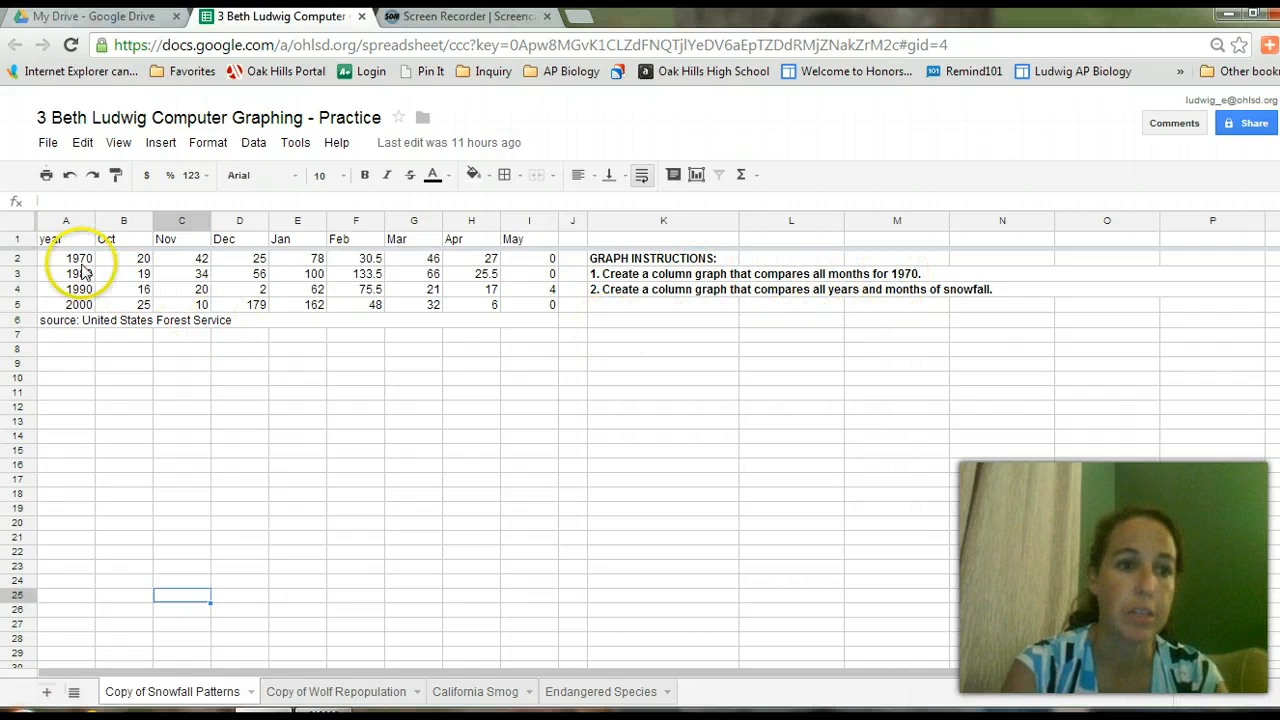
# Select A1:I2, the month headers and 1970 snowfall row, and insert a chart.
pyautogui.moveTo(47, 247); pyautogui.dragTo(537, 265)
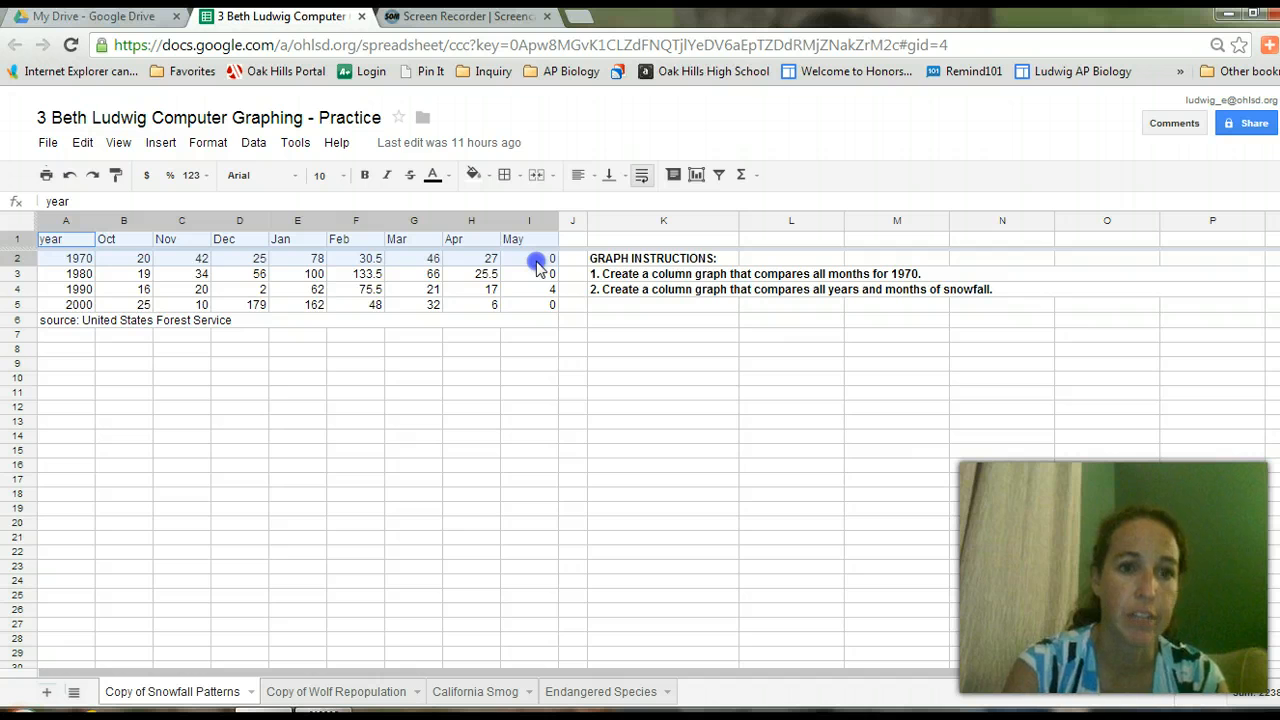
pyautogui.moveTo(537, 265); pyautogui.dragTo(540, 263)
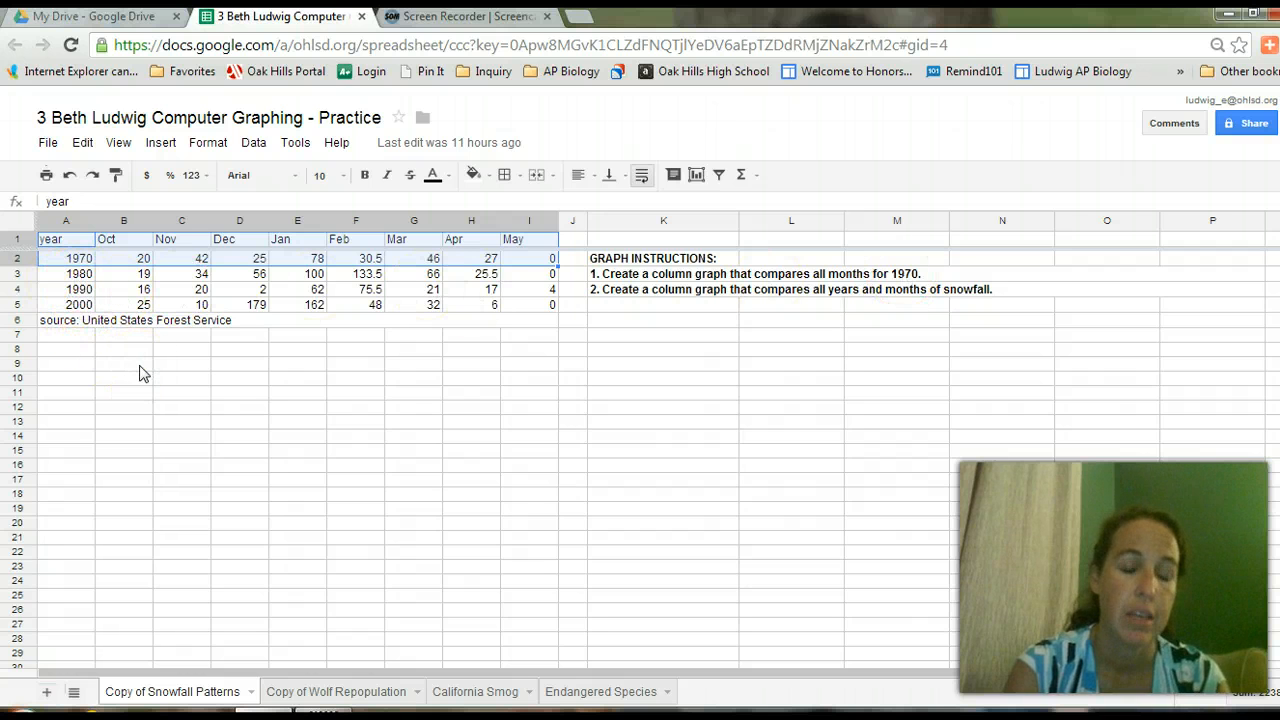
pyautogui.click(697, 176)
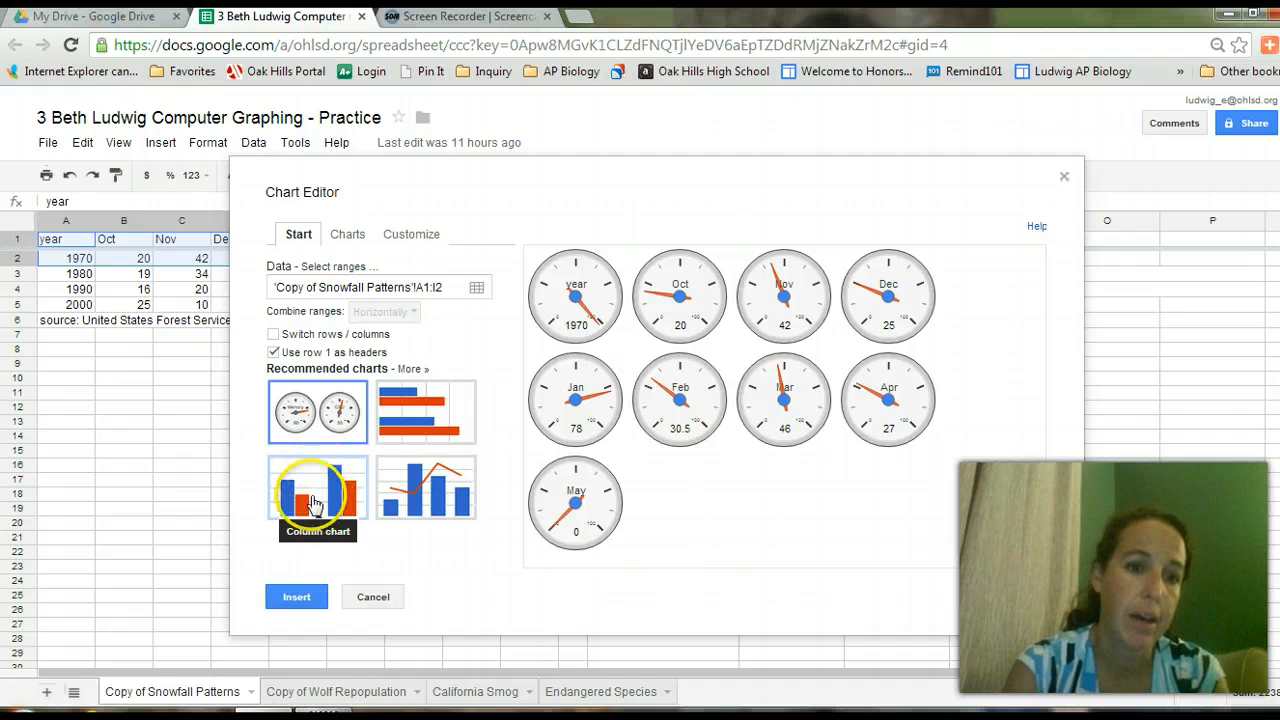
# Change the chart to a plain column chart and use column A's year as labels.
pyautogui.click(350, 236)
pyautogui.click(322, 338)
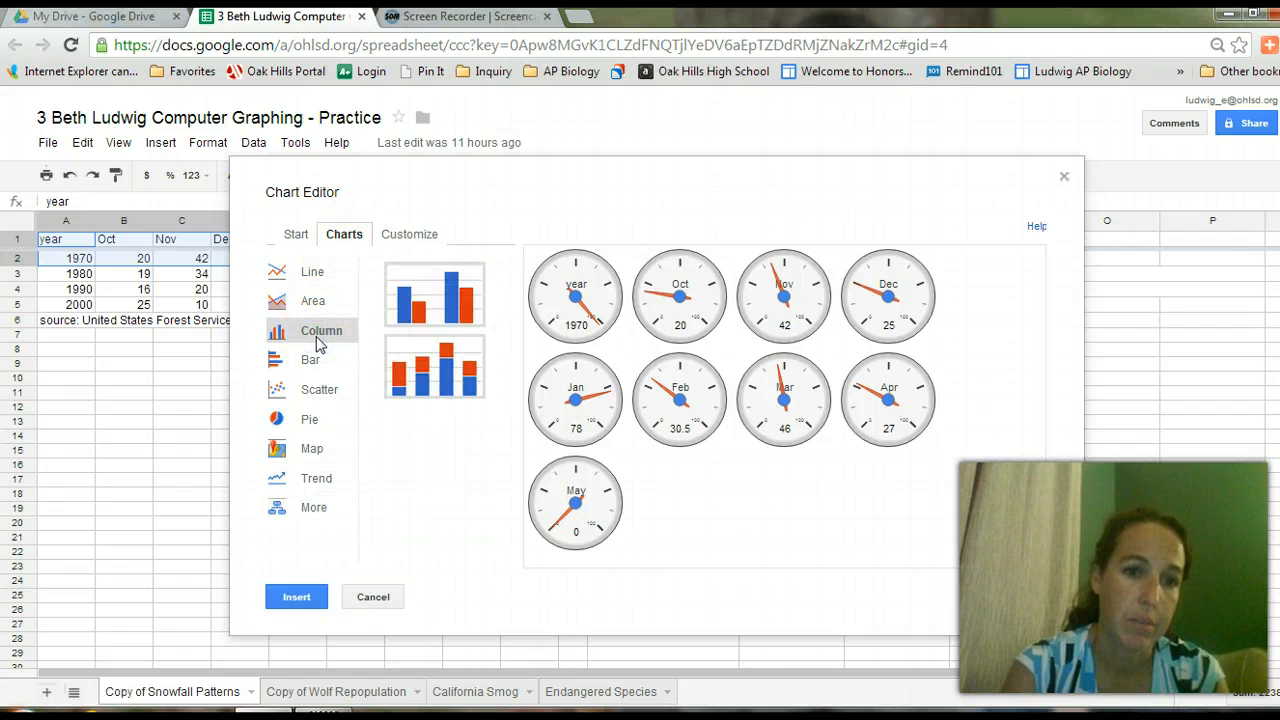
pyautogui.click(400, 318)
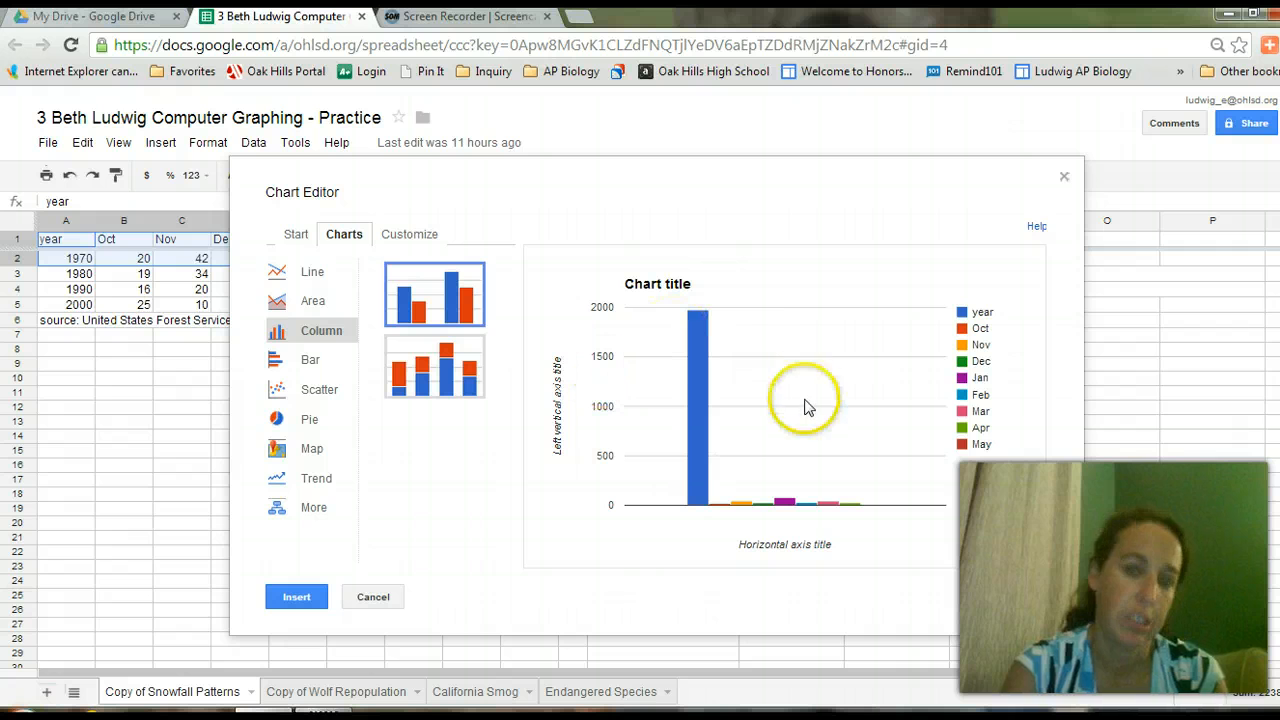
pyautogui.moveTo(701, 333)
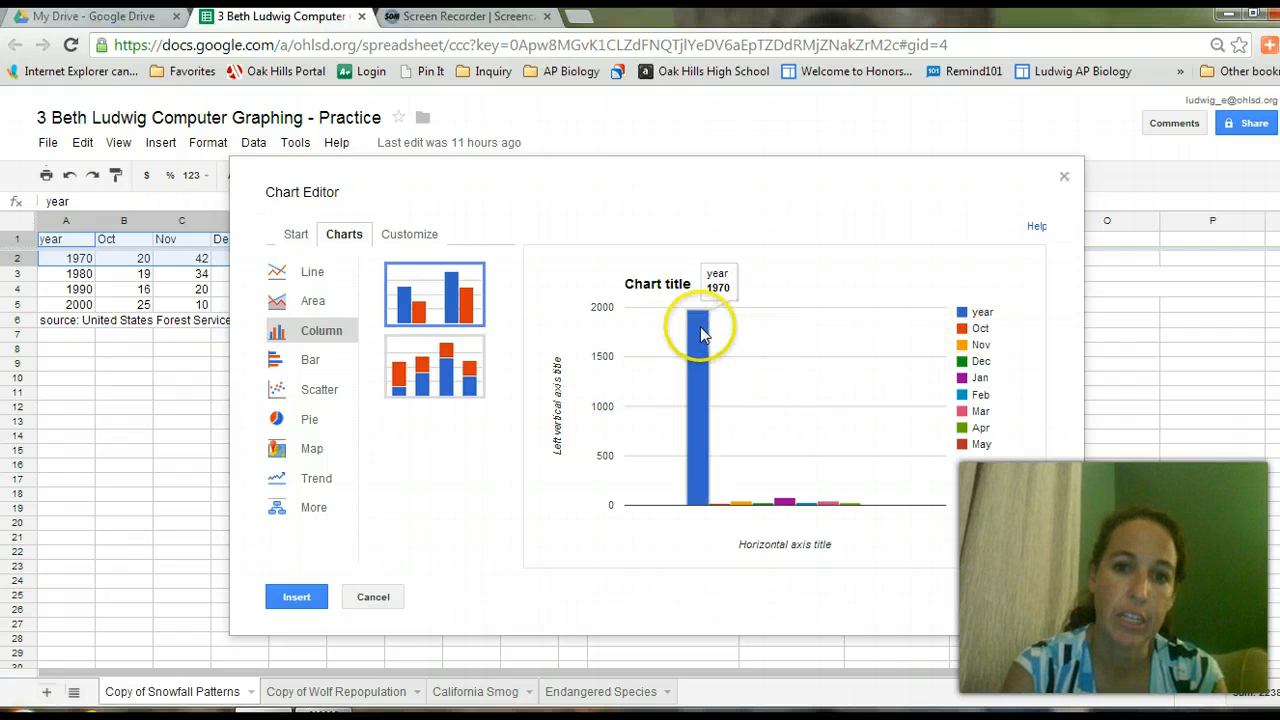
pyautogui.click(298, 236)
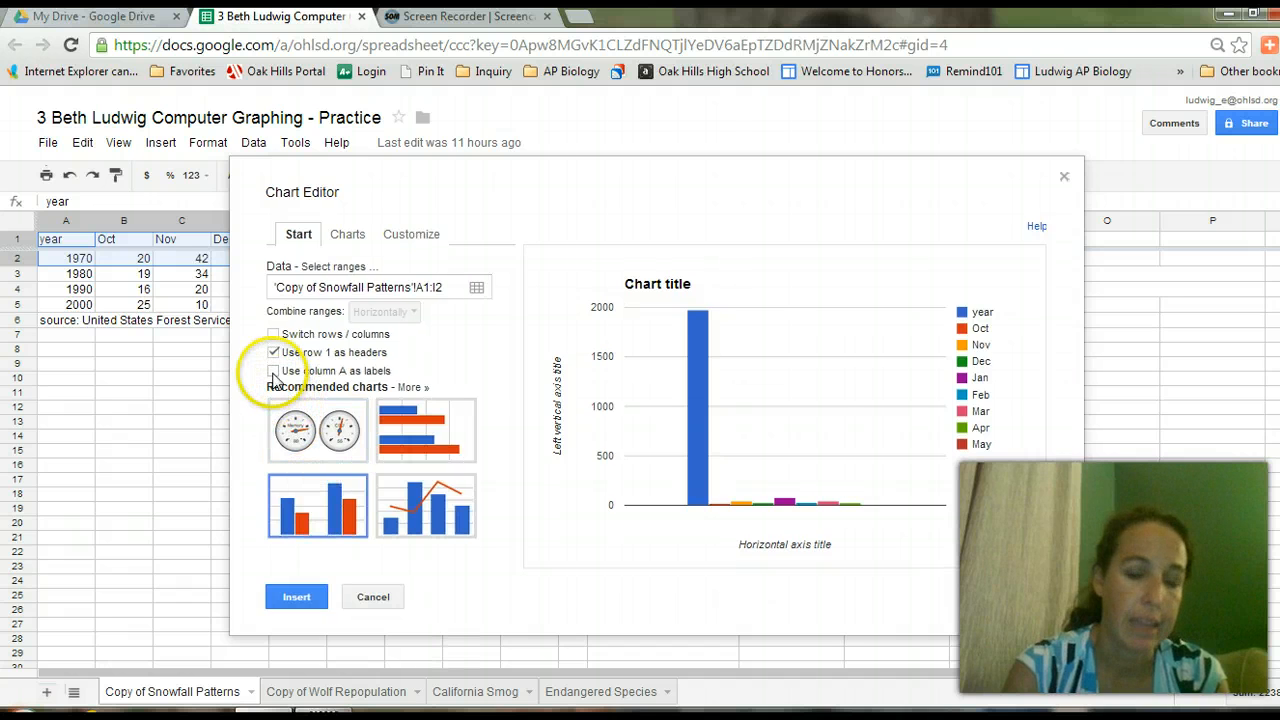
pyautogui.click(273, 371)
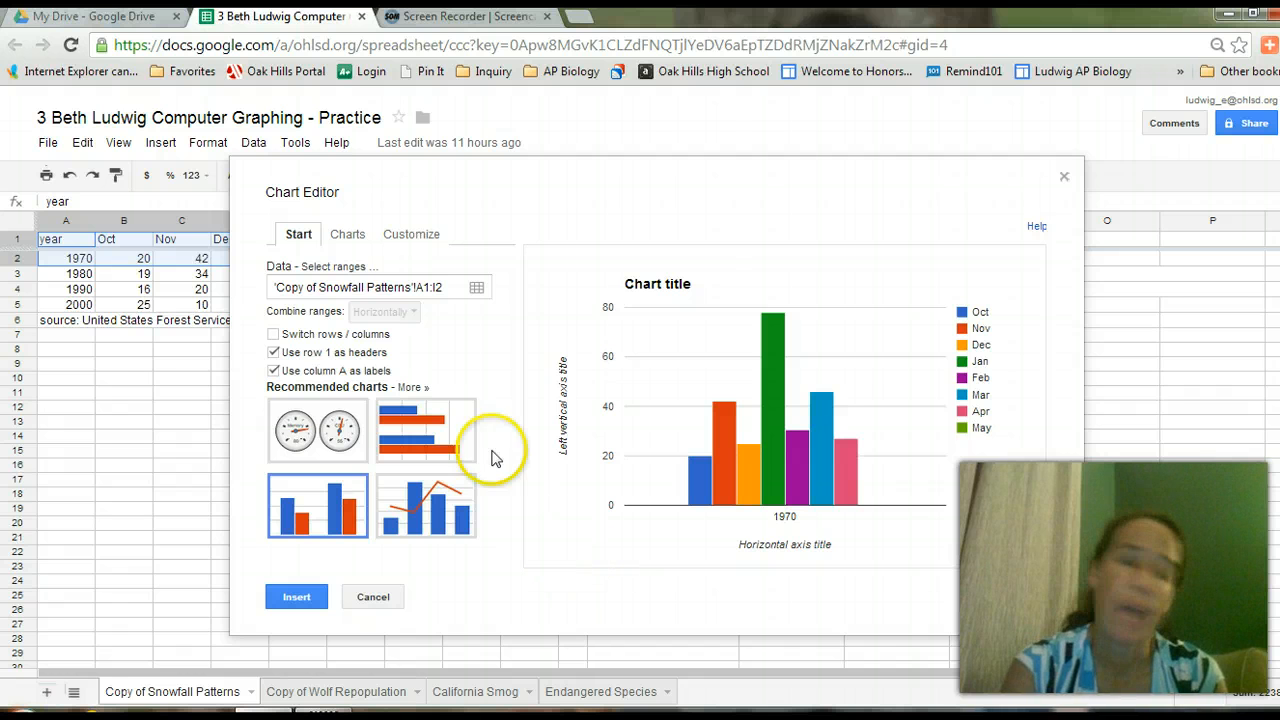
# Title the chart 'Snowfall for all months in 1970'.
pyautogui.click(410, 240)
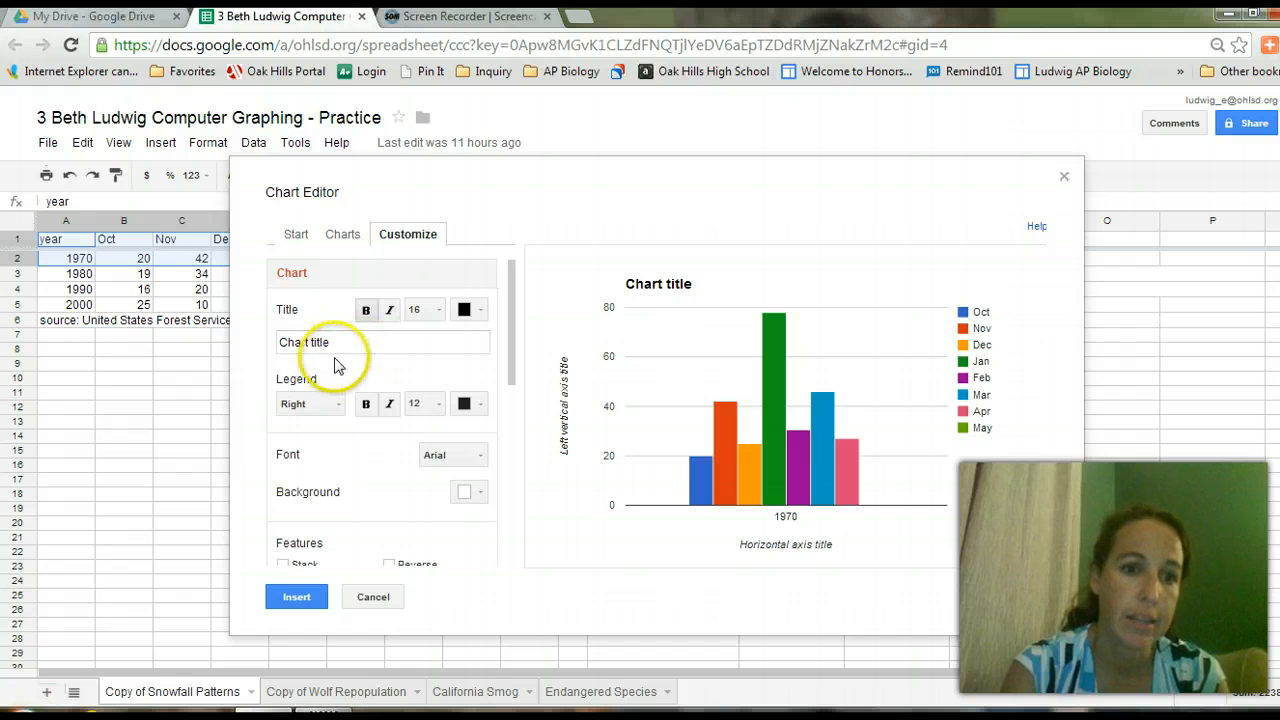
pyautogui.moveTo(339, 344); pyautogui.dragTo(268, 338)
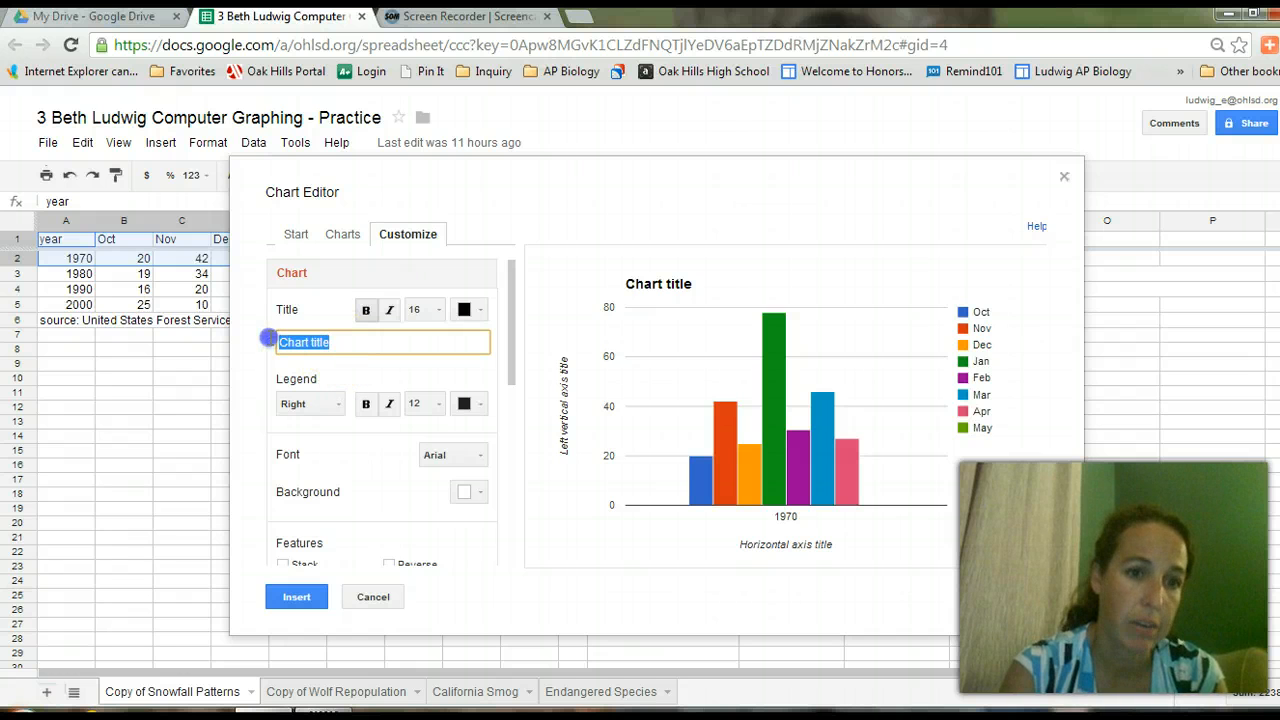
pyautogui.moveTo(652, 174); pyautogui.dragTo(630, 145)
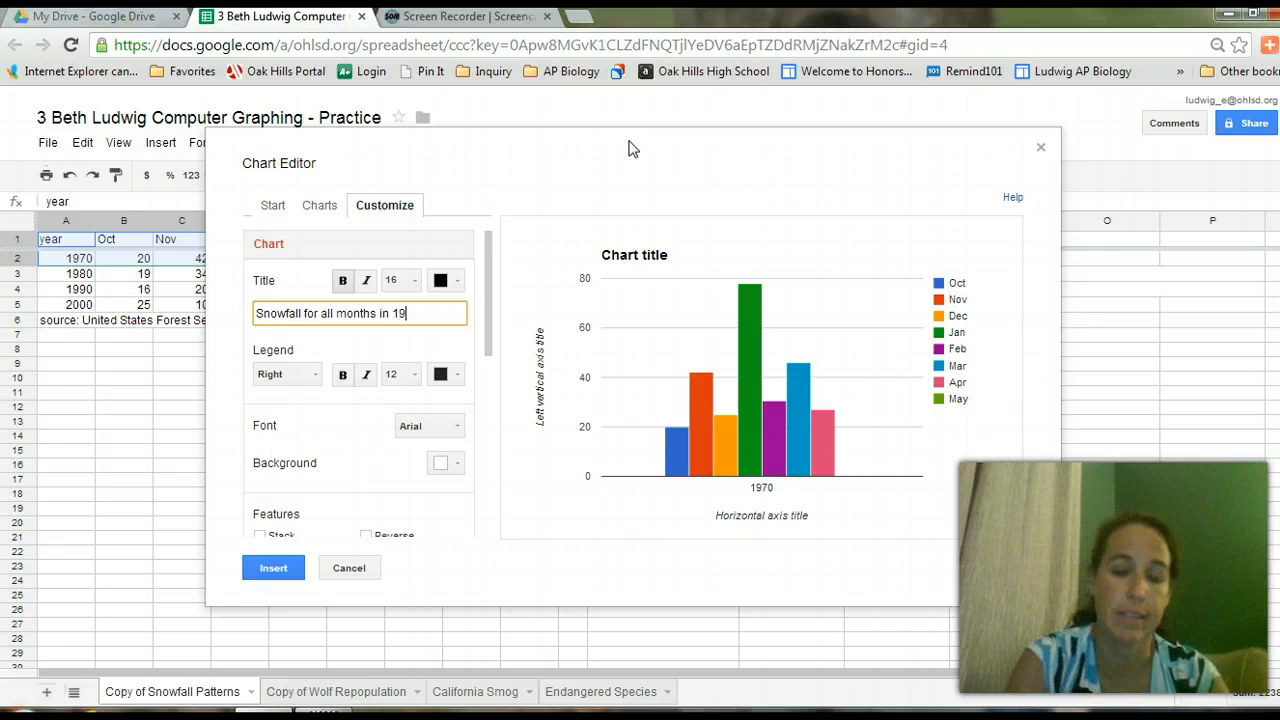
pyautogui.press('Tab')
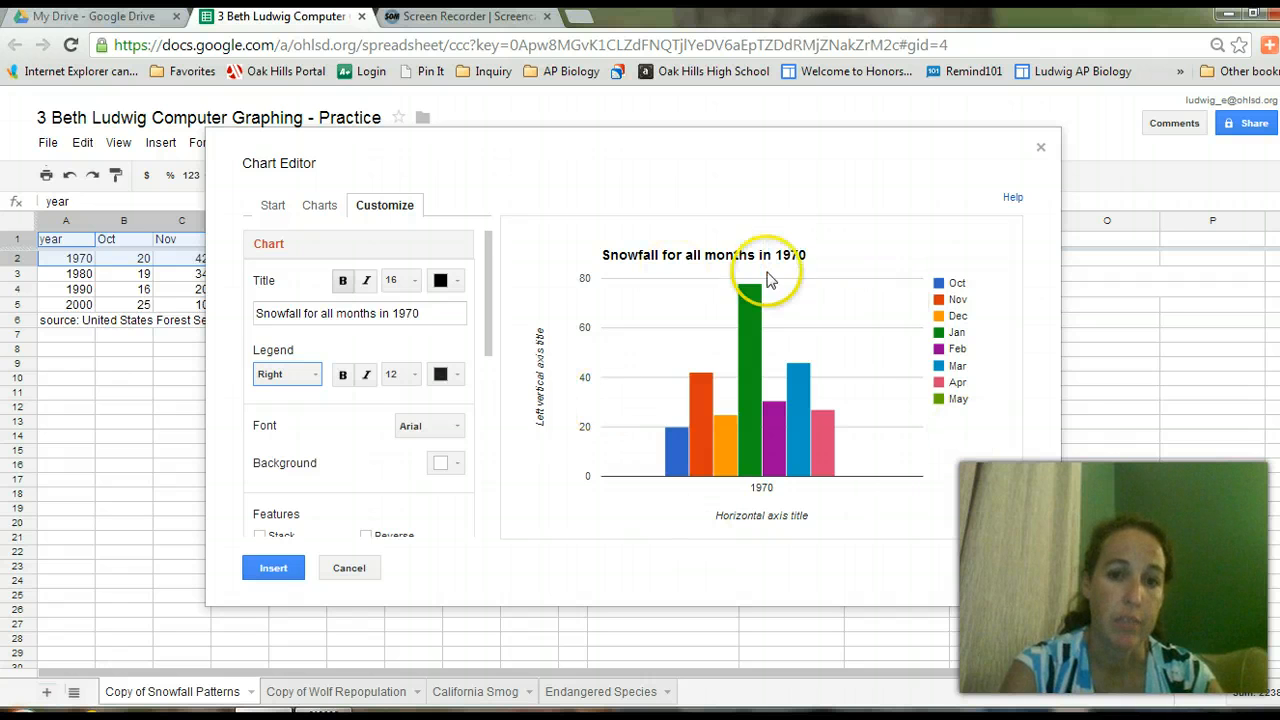
pyautogui.moveTo(803, 470)
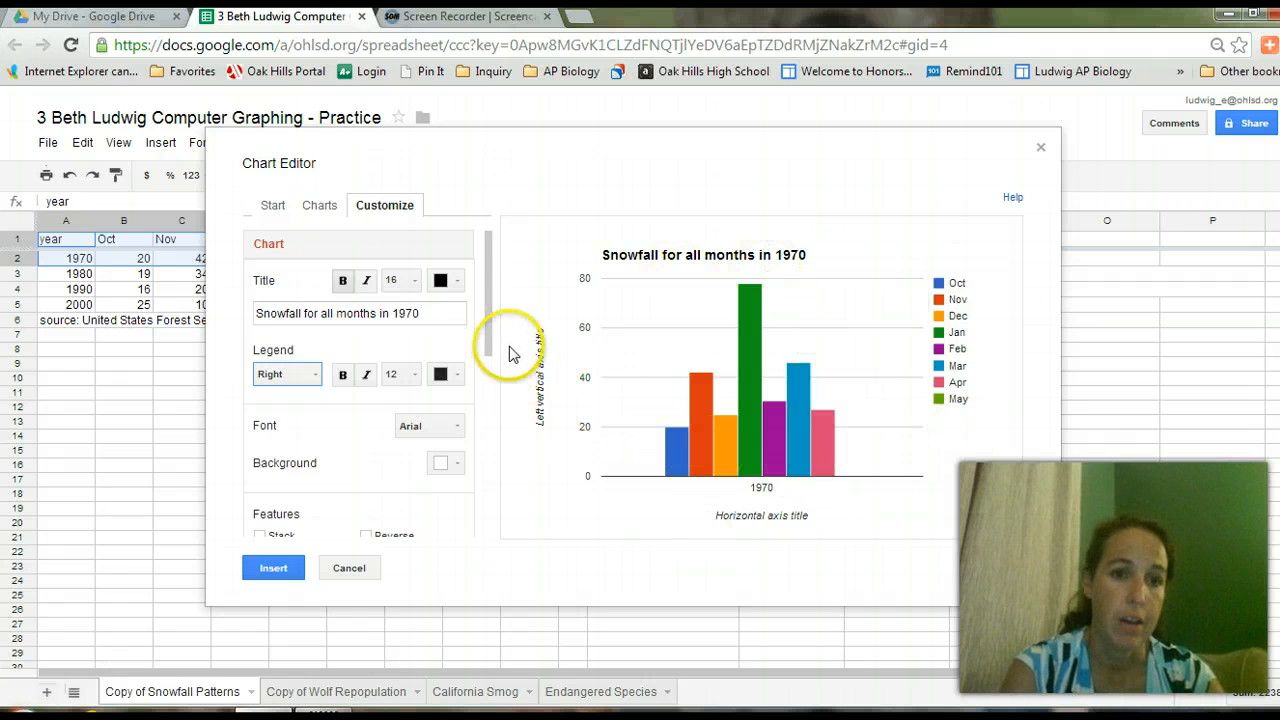
pyautogui.moveTo(488, 316); pyautogui.dragTo(488, 443)
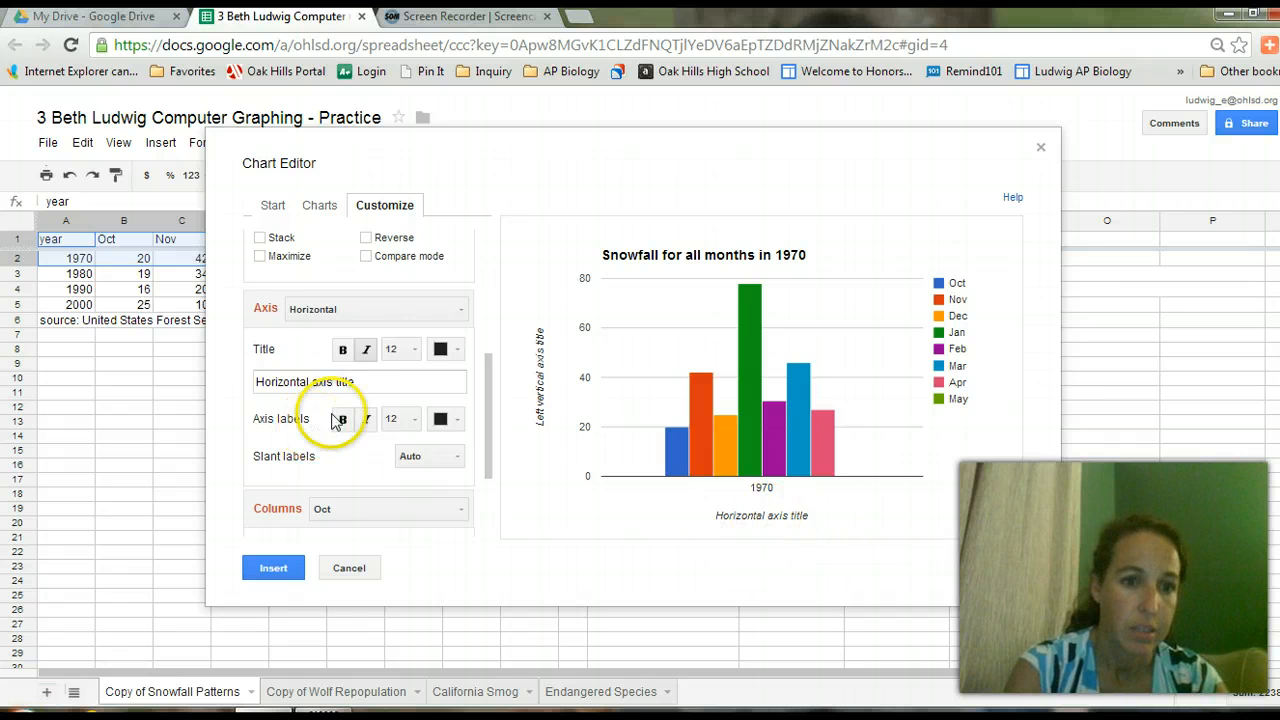
# Set the horizontal axis title to 'Months'.
pyautogui.click(356, 382)
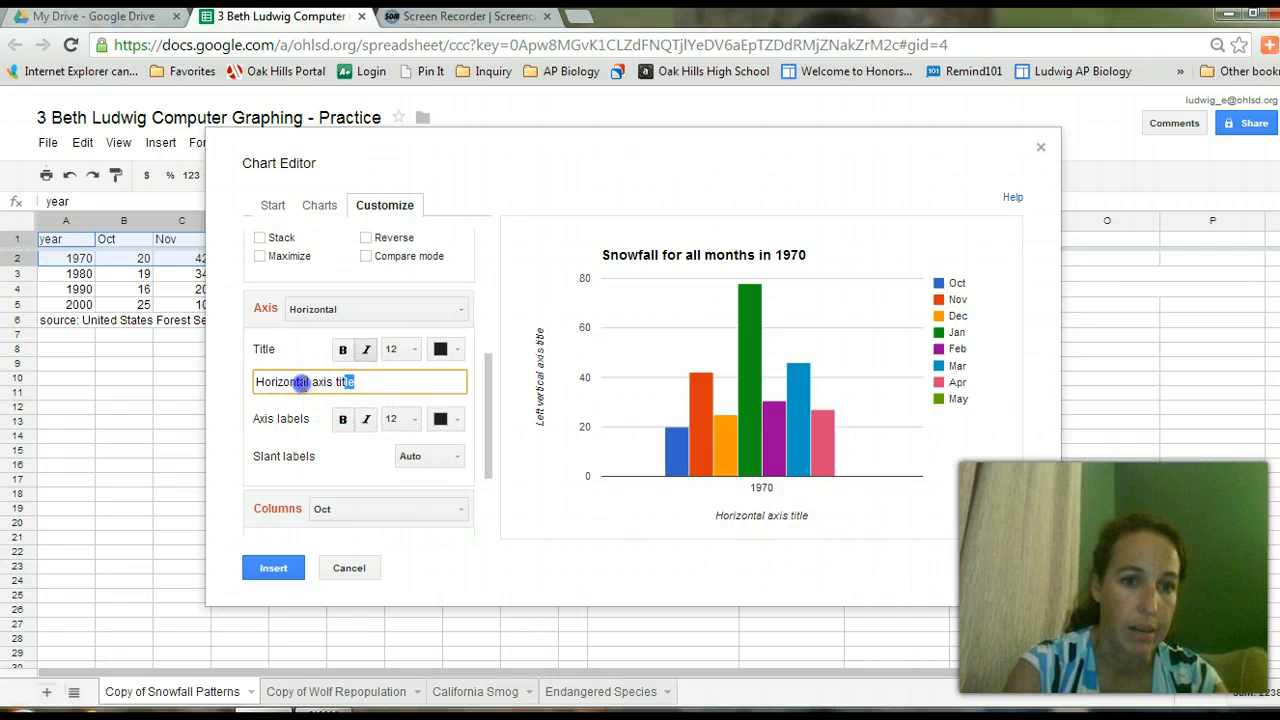
pyautogui.moveTo(301, 384); pyautogui.dragTo(256, 390)
pyautogui.write('Months')
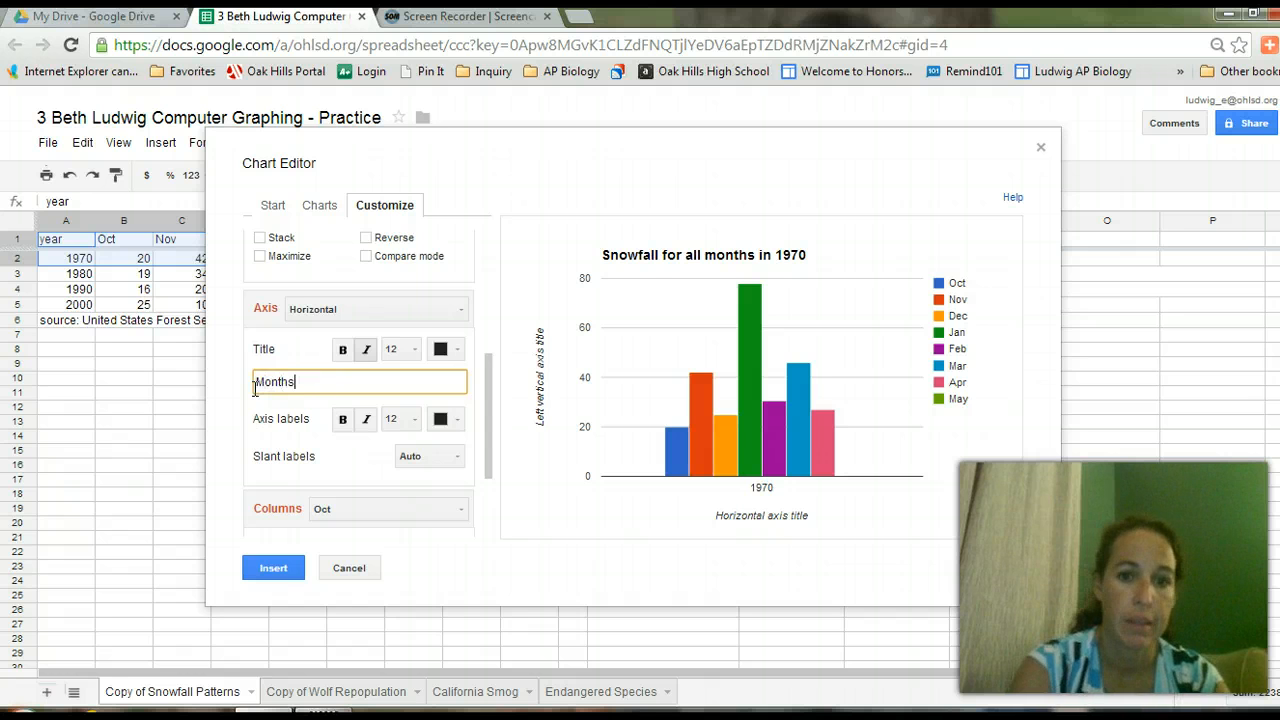
pyautogui.press('Tab')
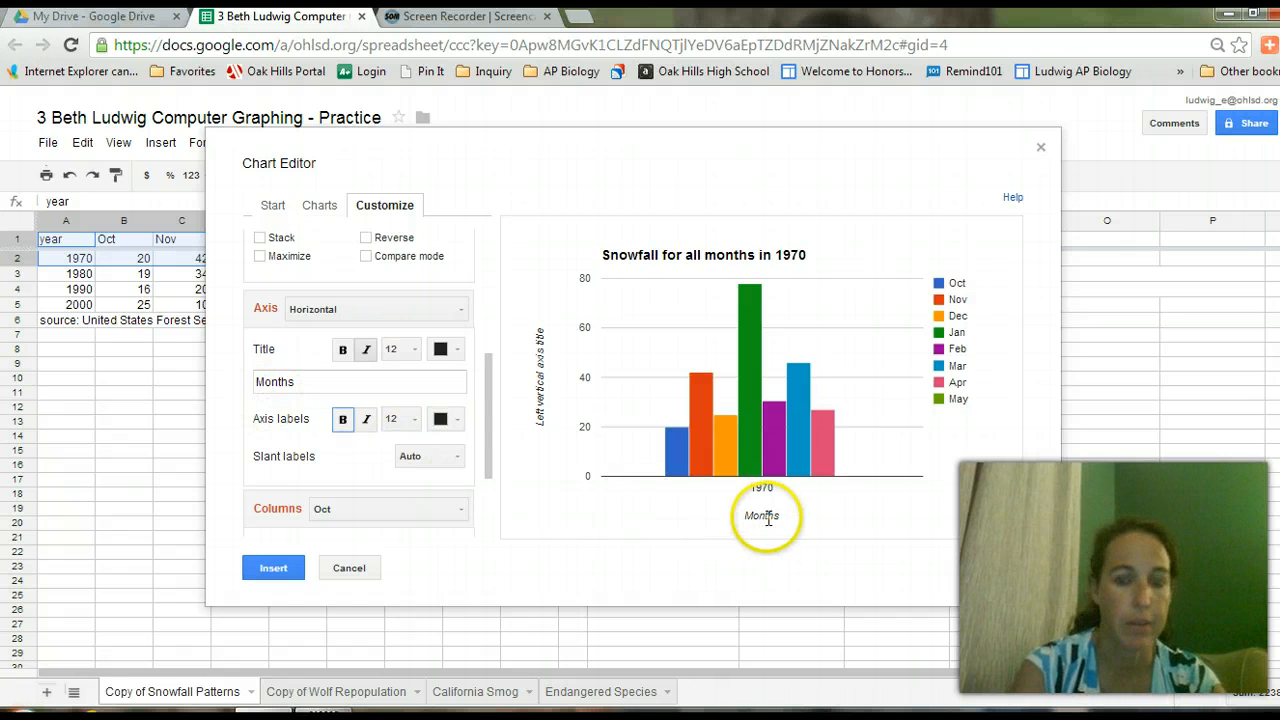
# Set the left vertical axis title to 'Amount of snowfall (cm)'.
pyautogui.click(407, 316)
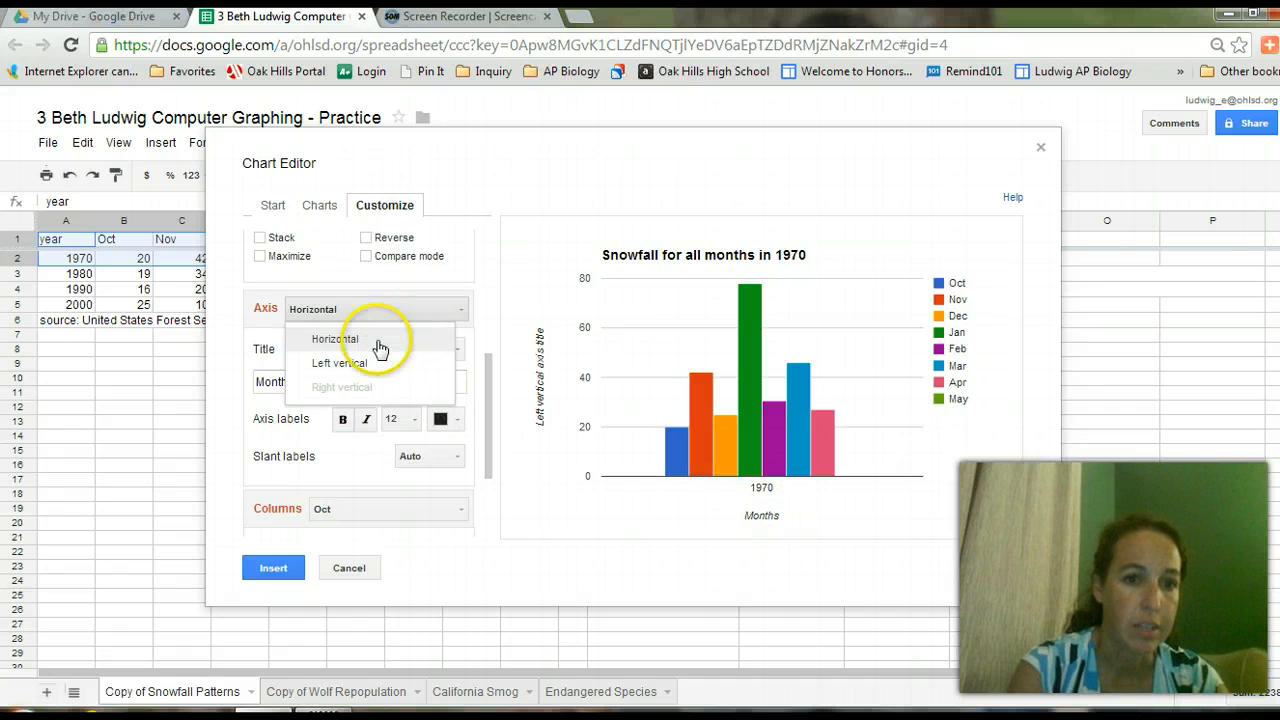
pyautogui.click(365, 363)
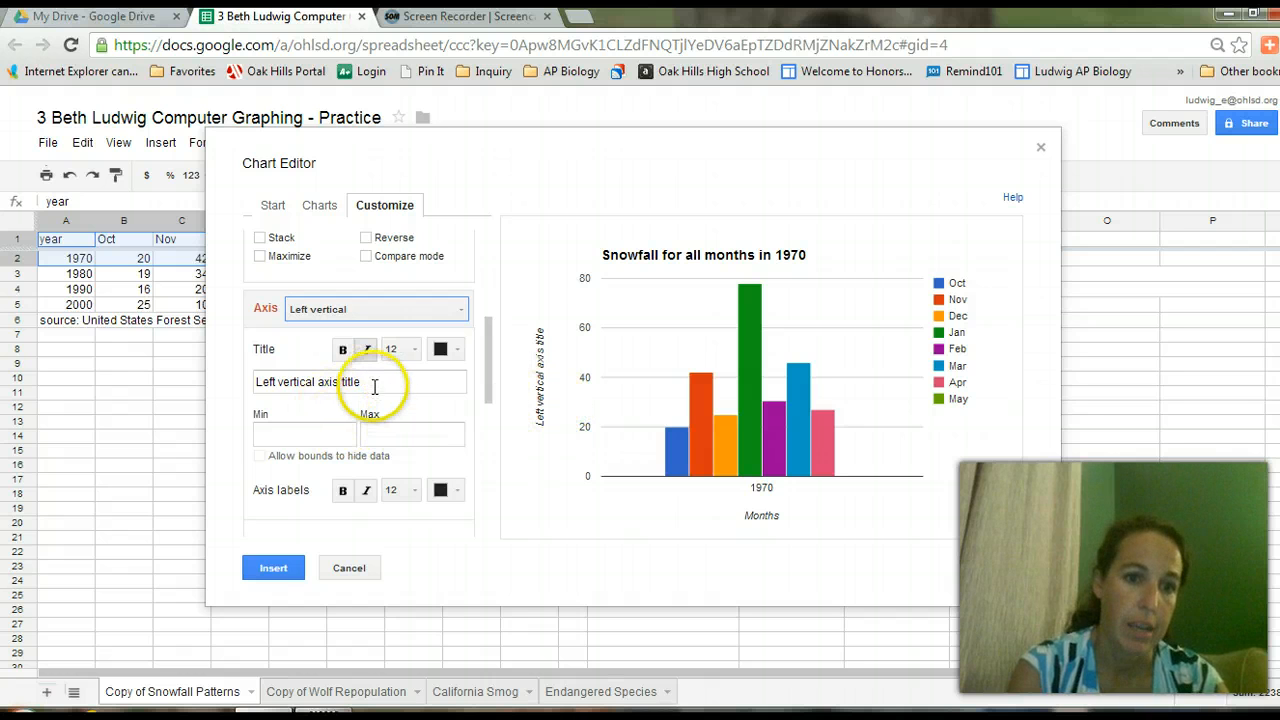
pyautogui.moveTo(370, 383); pyautogui.dragTo(226, 372)
pyautogui.write('Amo')
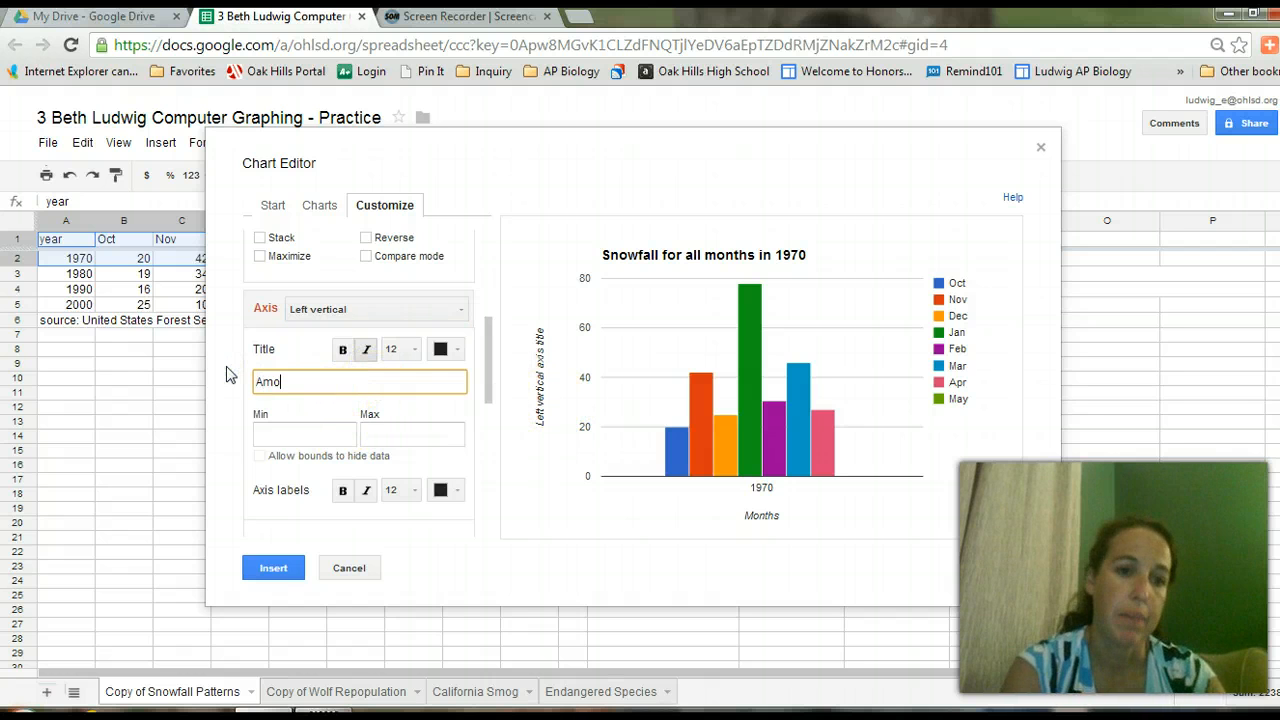
pyautogui.write('unt of snowf')
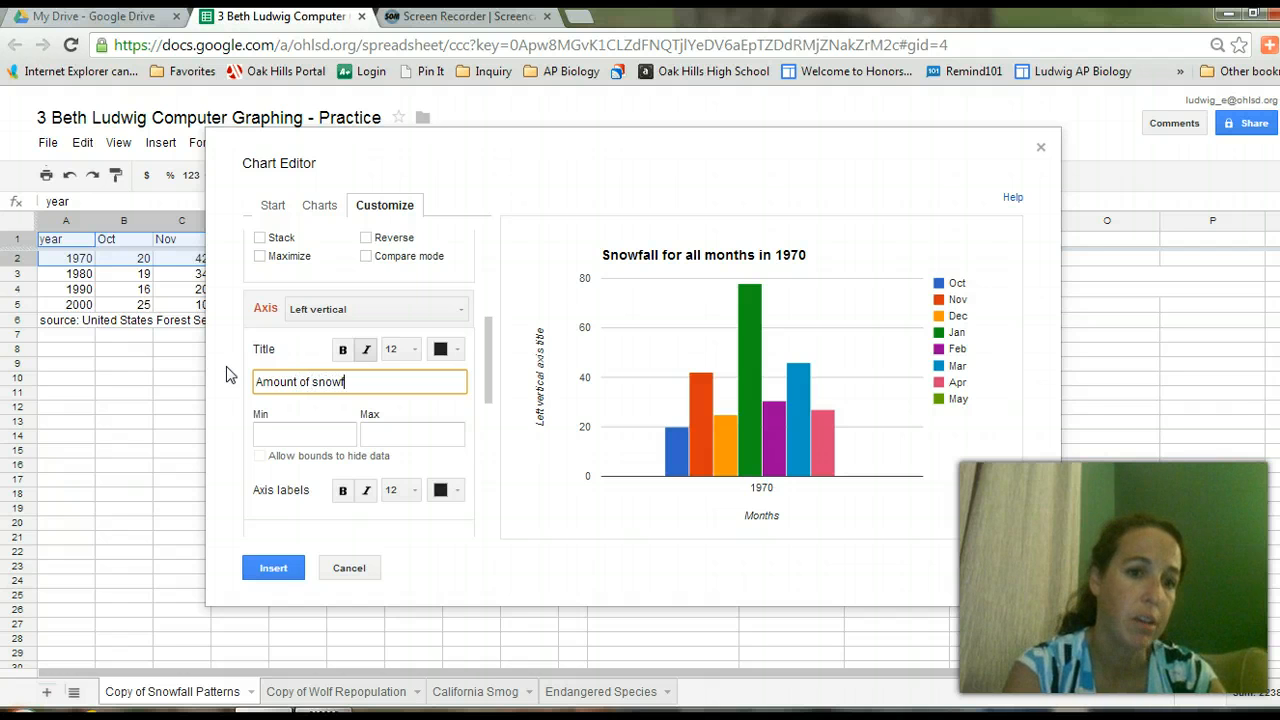
pyautogui.write('all (cm)')
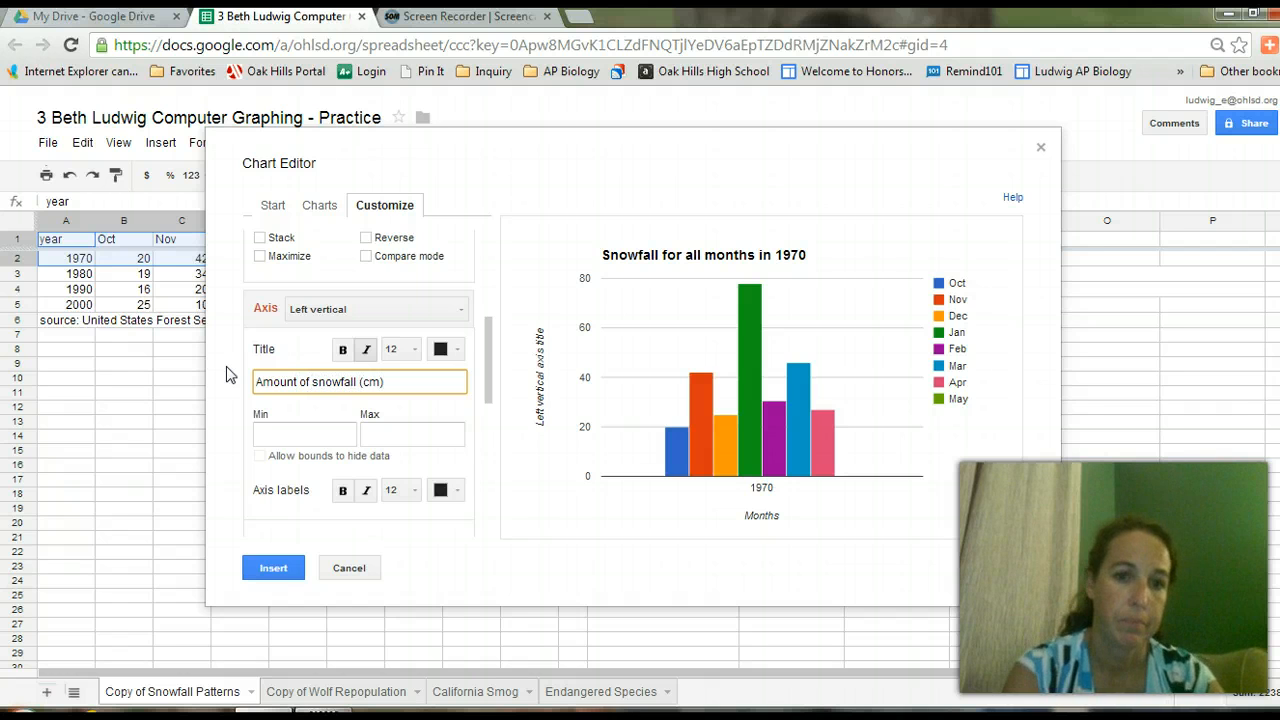
pyautogui.press('Tab')
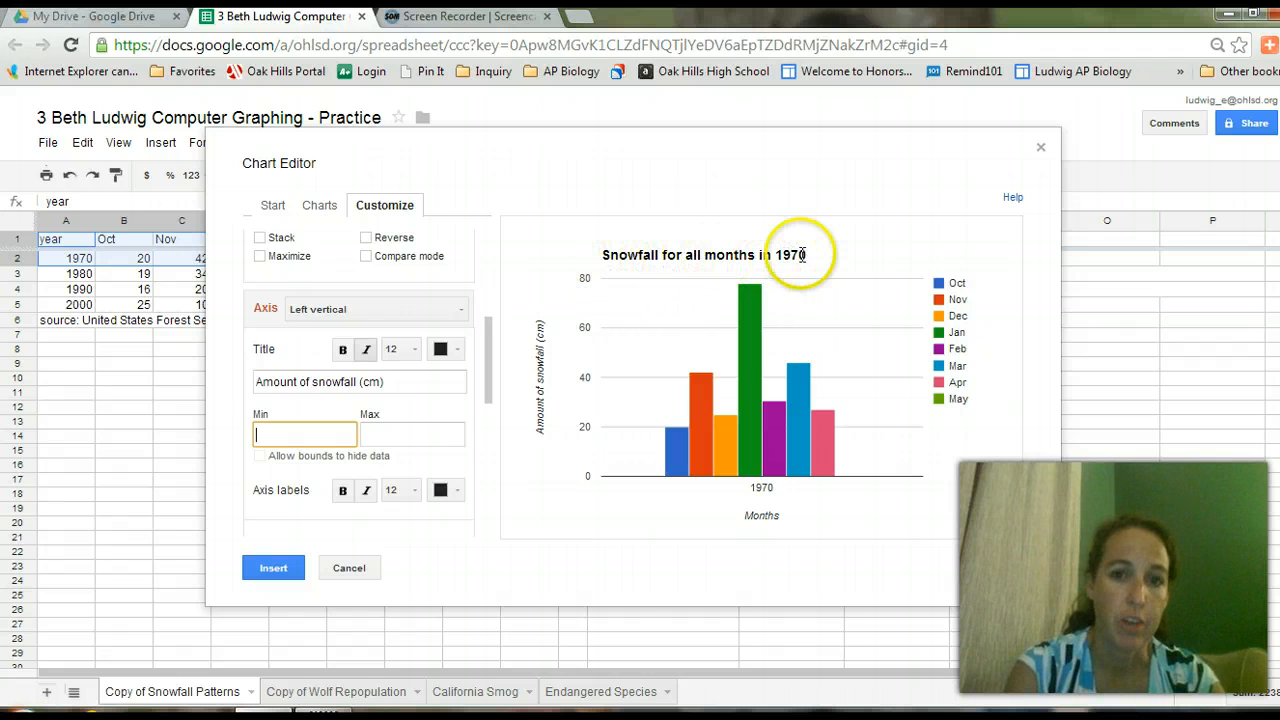
# Insert the snowfall chart, move it below the data rows, and go to the California Smog sheet.
pyautogui.click(274, 568)
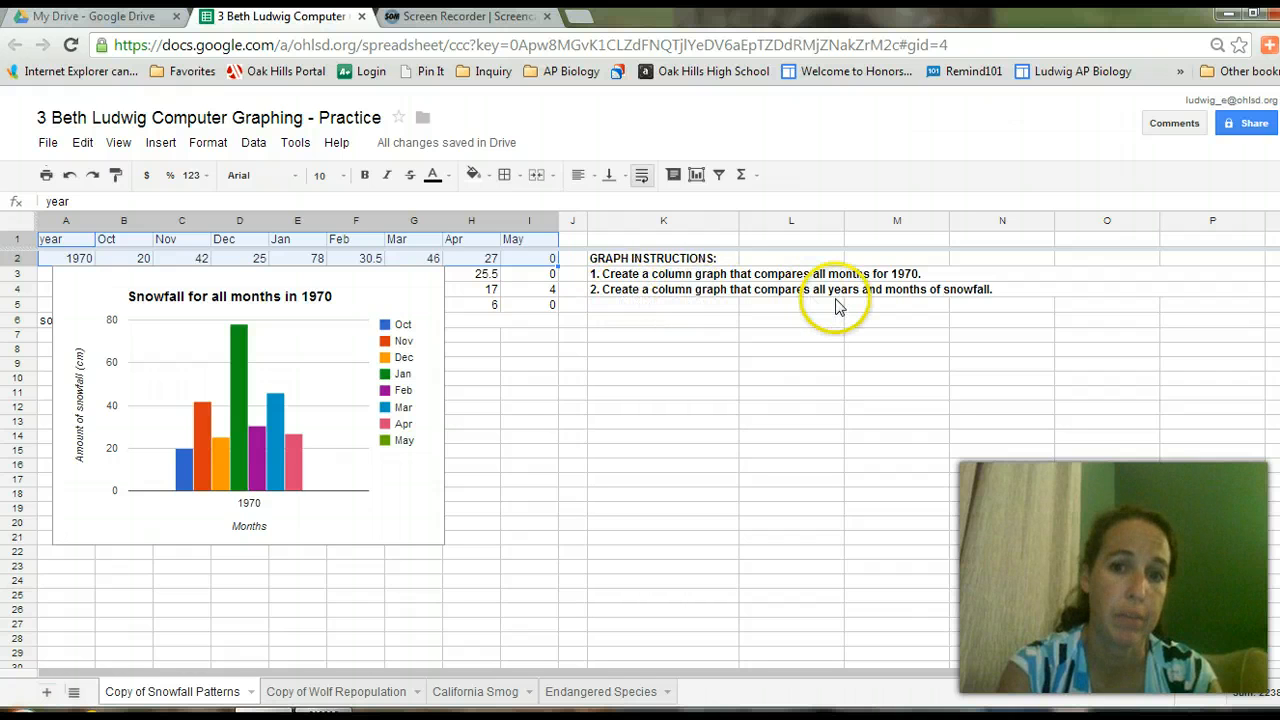
pyautogui.click(347, 288)
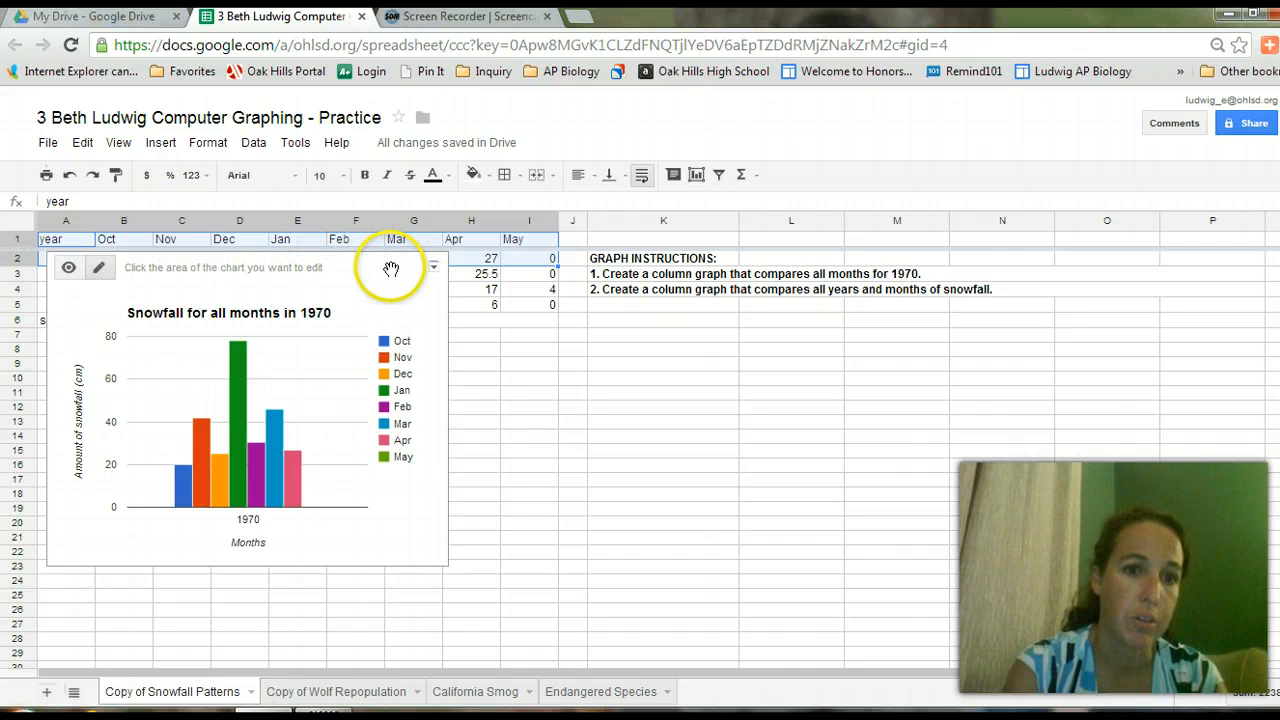
pyautogui.moveTo(391, 269); pyautogui.dragTo(395, 370)
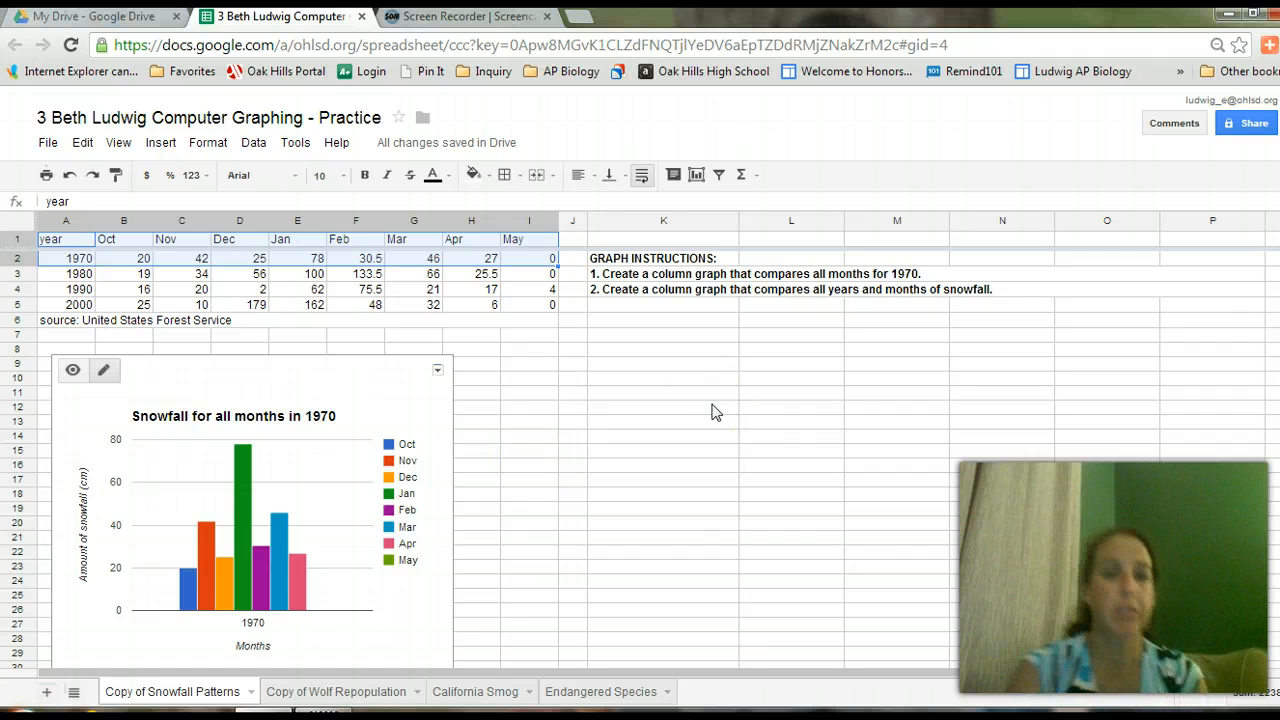
pyautogui.click(468, 693)
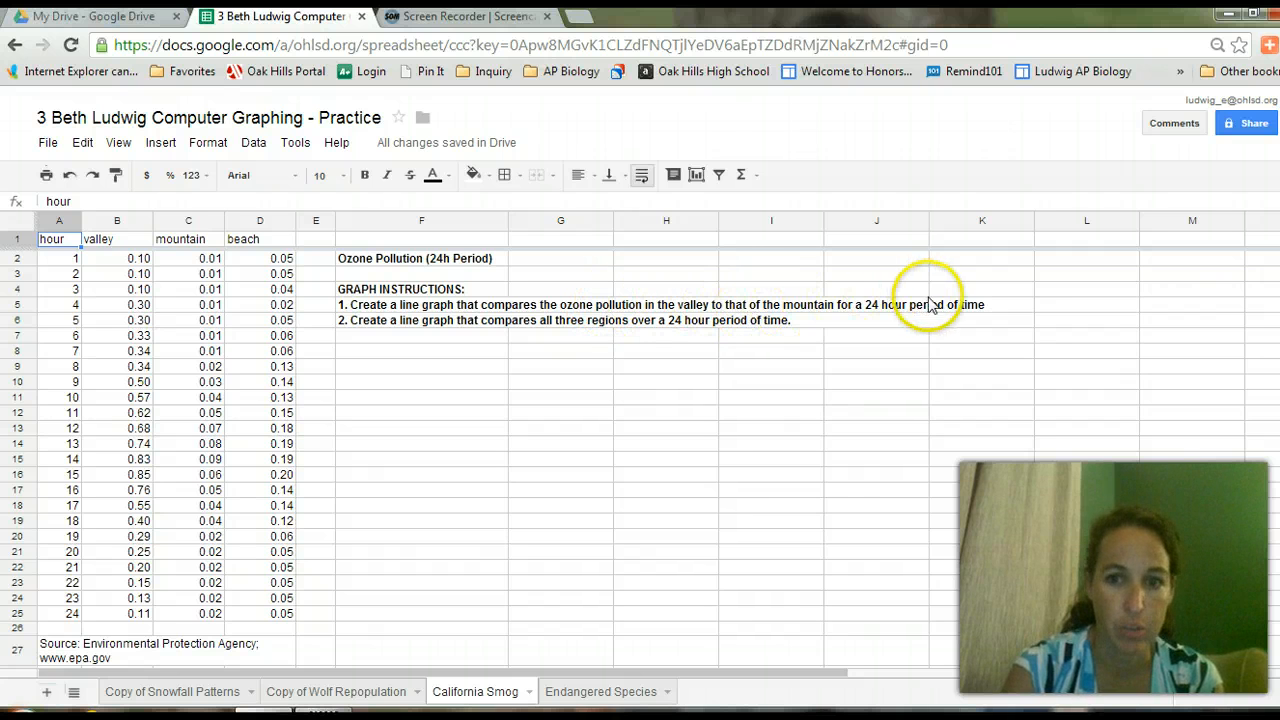
# Select A1:C25, covering hour, valley and mountain ozone readings, and insert a chart.
pyautogui.click(58, 245)
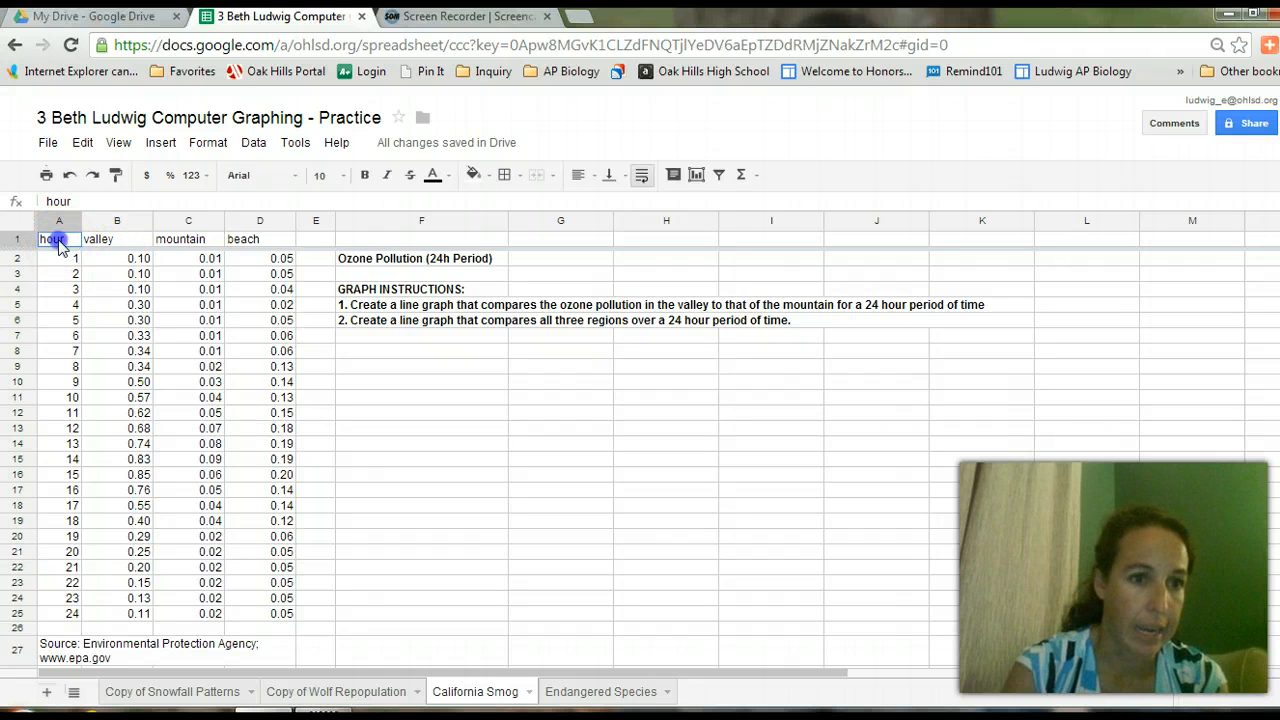
pyautogui.moveTo(58, 245); pyautogui.dragTo(93, 245)
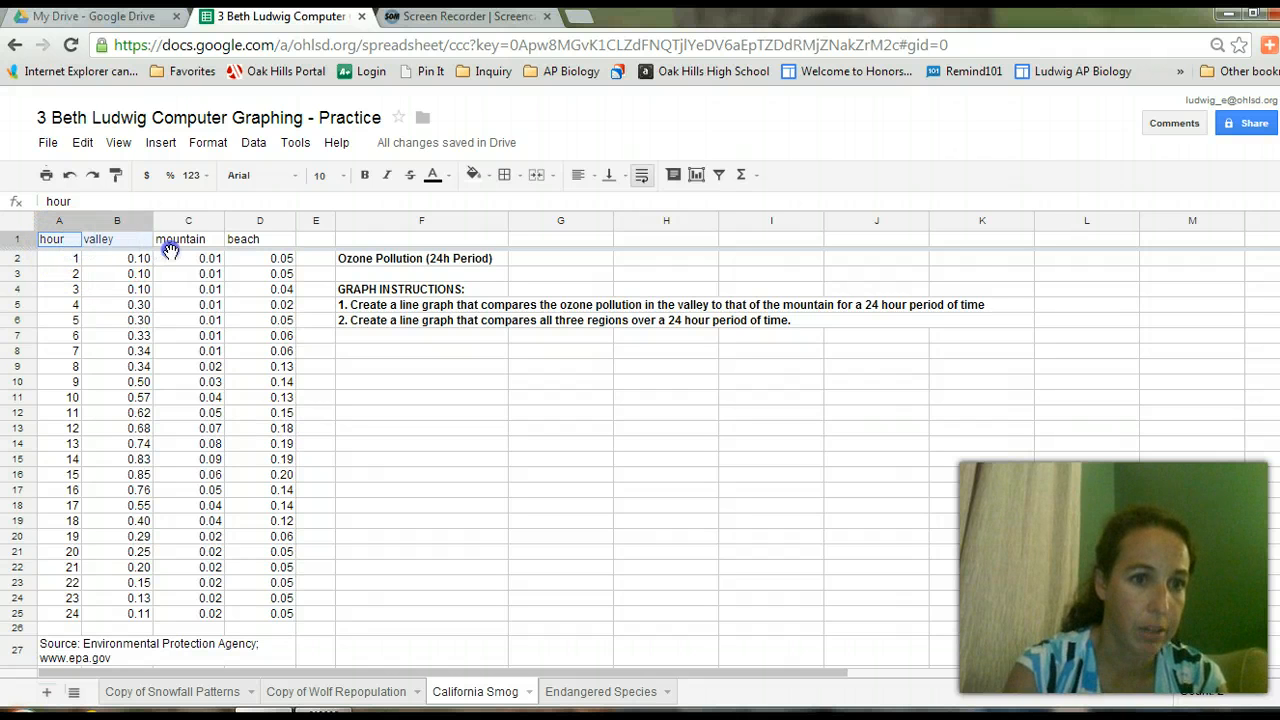
pyautogui.moveTo(170, 251); pyautogui.dragTo(171, 251)
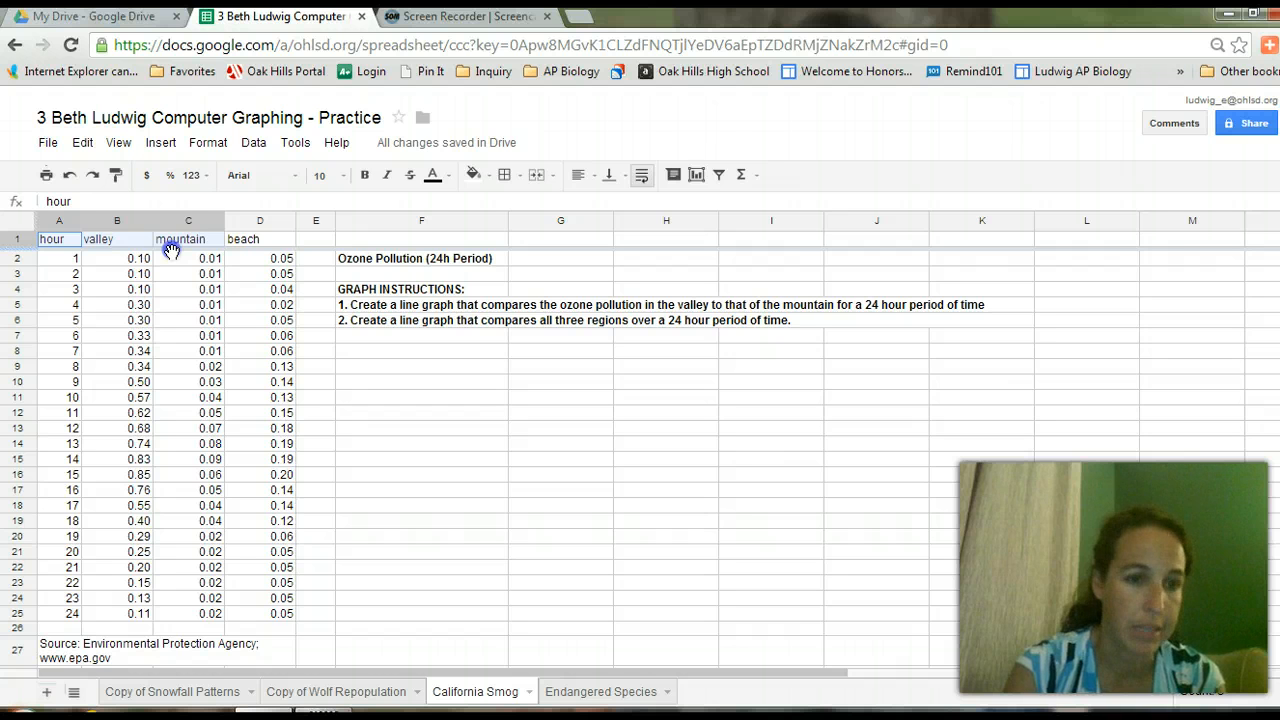
pyautogui.moveTo(171, 251); pyautogui.dragTo(196, 615)
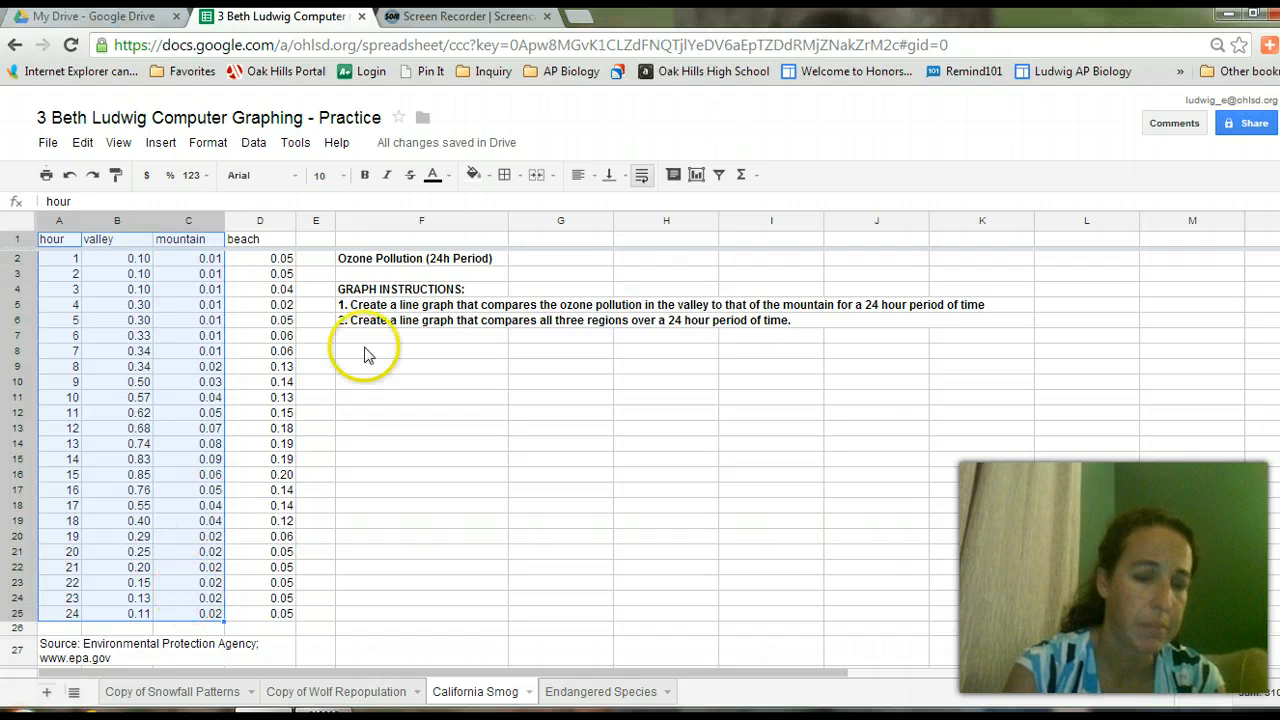
pyautogui.click(697, 176)
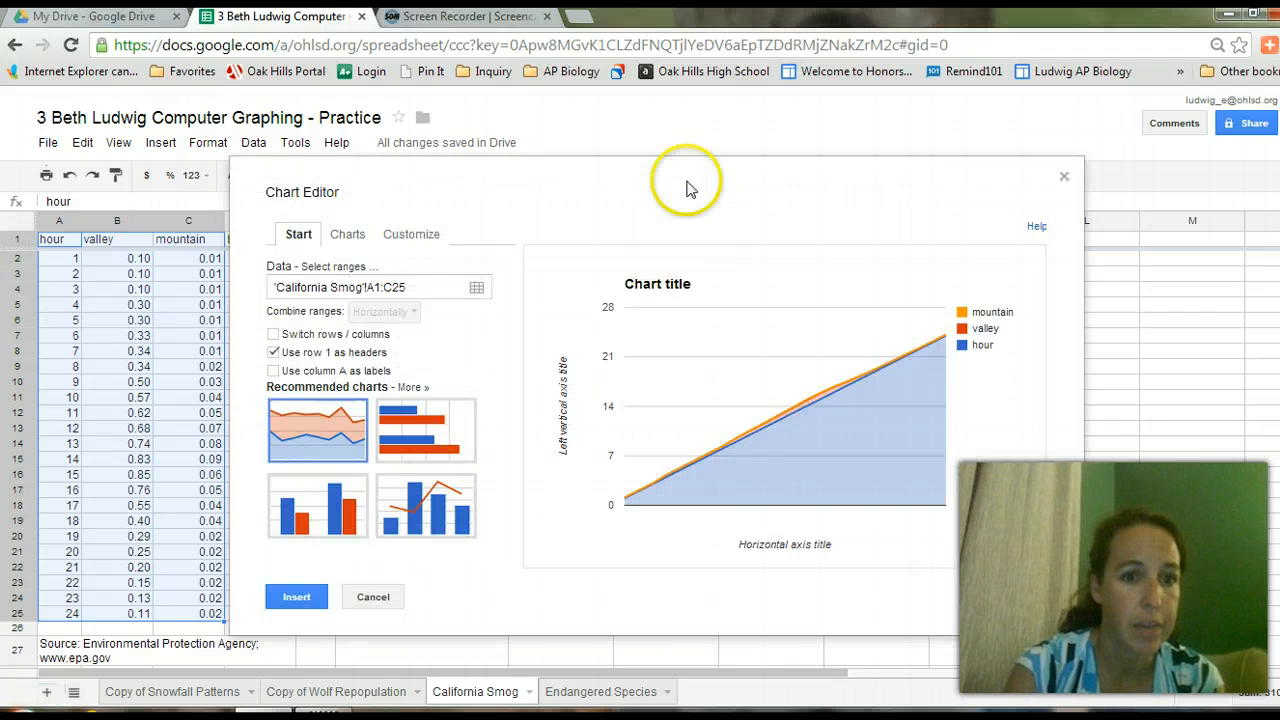
# Make it a plain line chart with the hour column as labels and insert it.
pyautogui.click(346, 242)
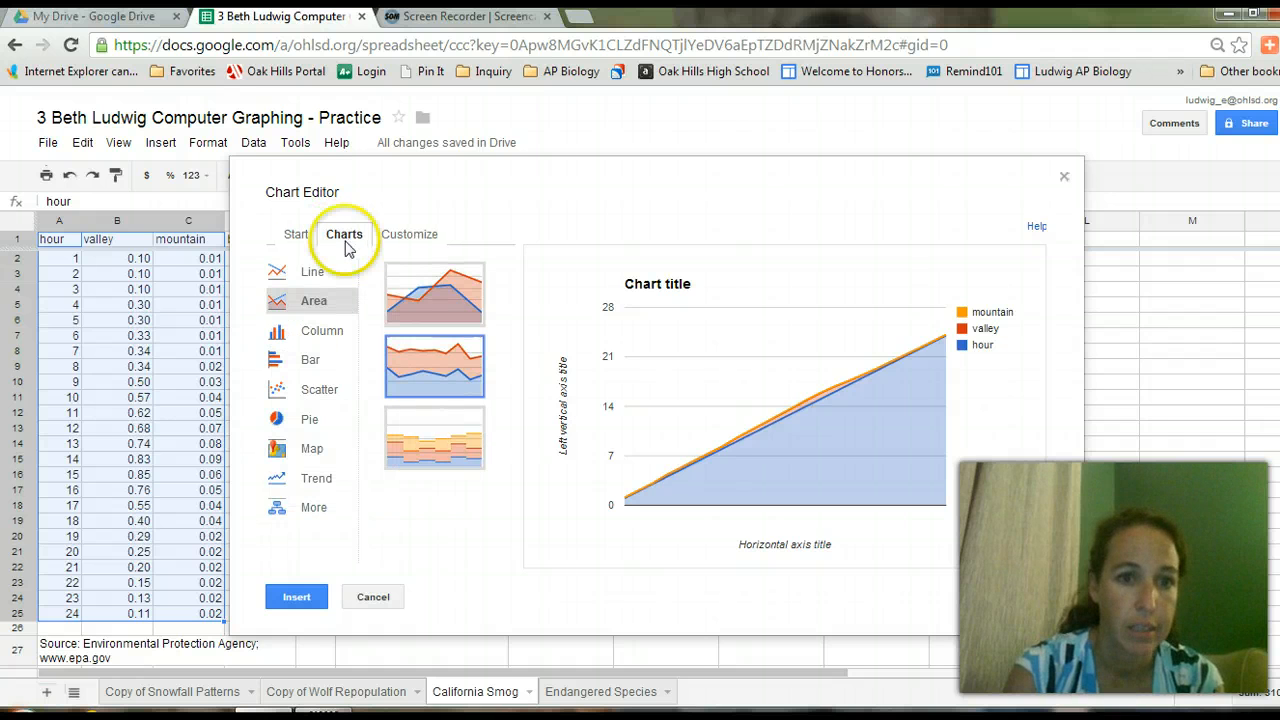
pyautogui.click(313, 275)
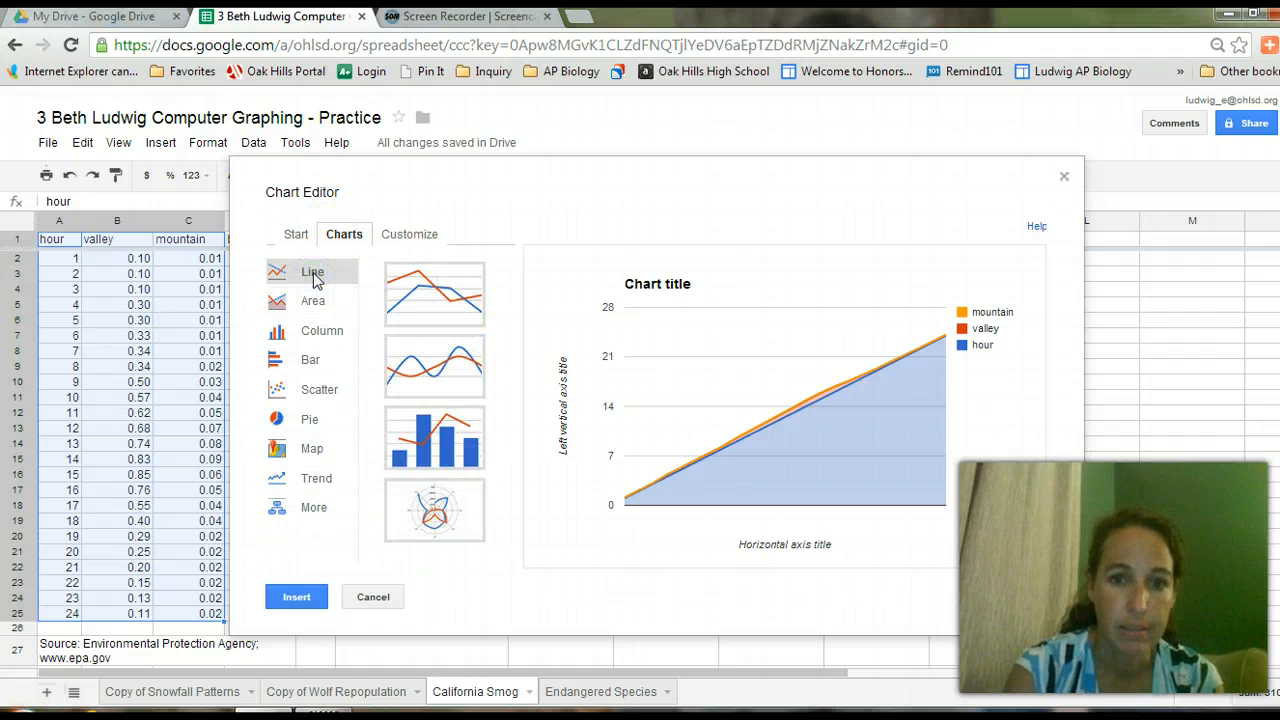
pyautogui.click(428, 298)
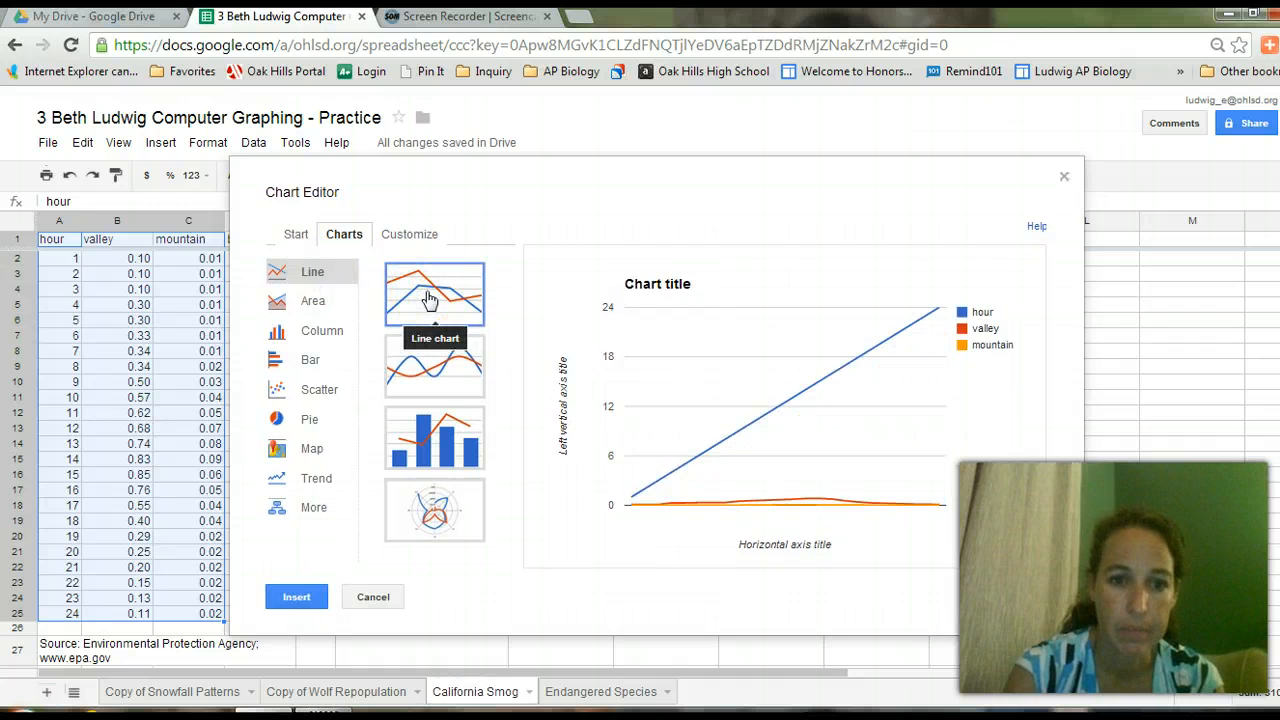
pyautogui.click(450, 358)
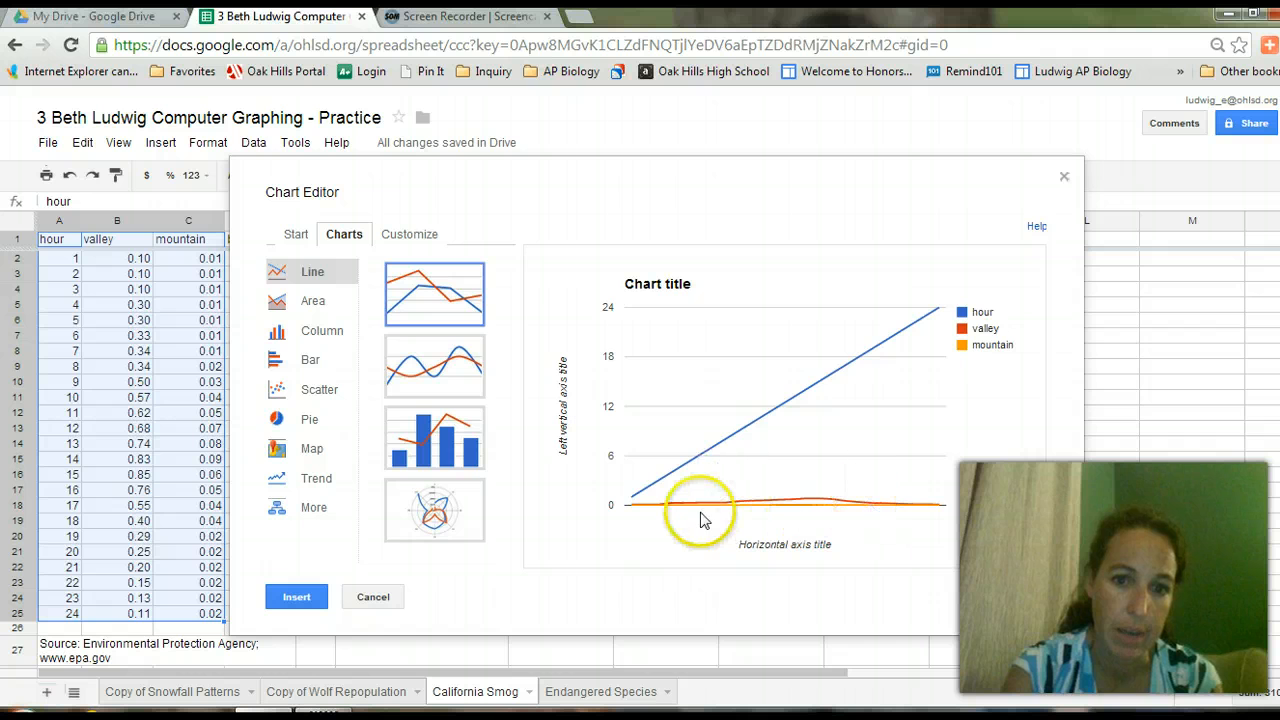
pyautogui.click(298, 236)
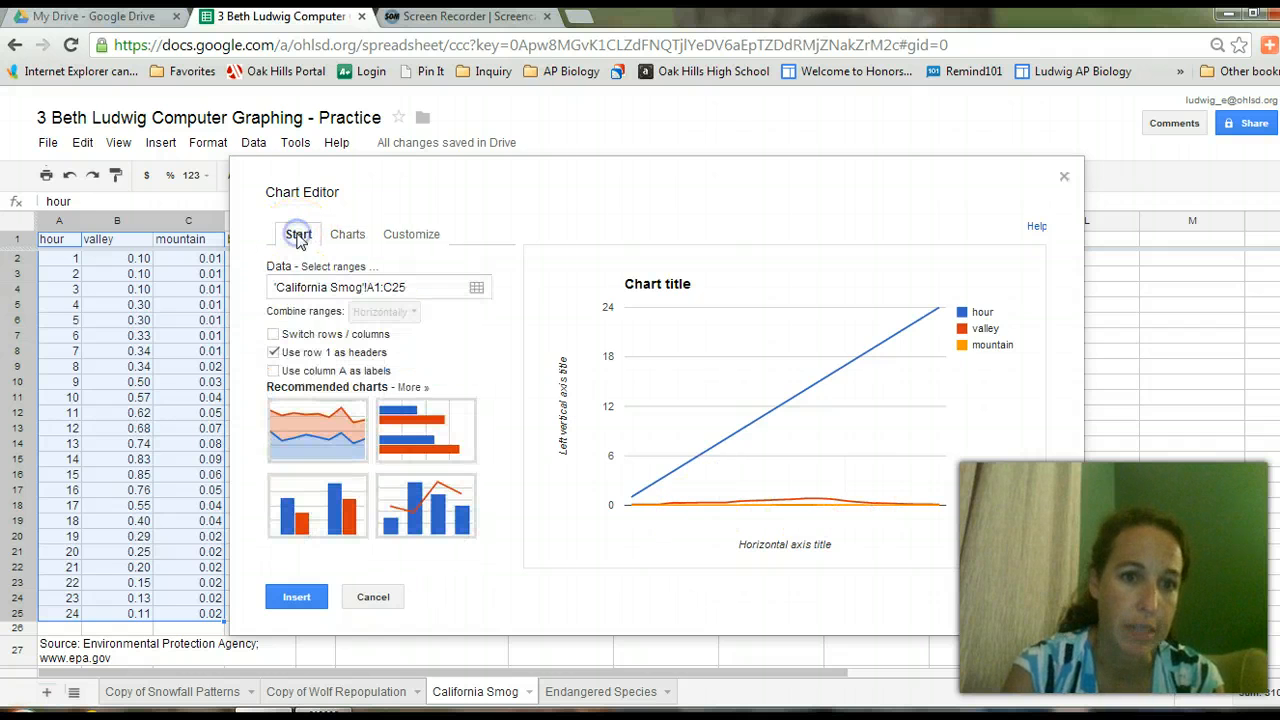
pyautogui.click(276, 374)
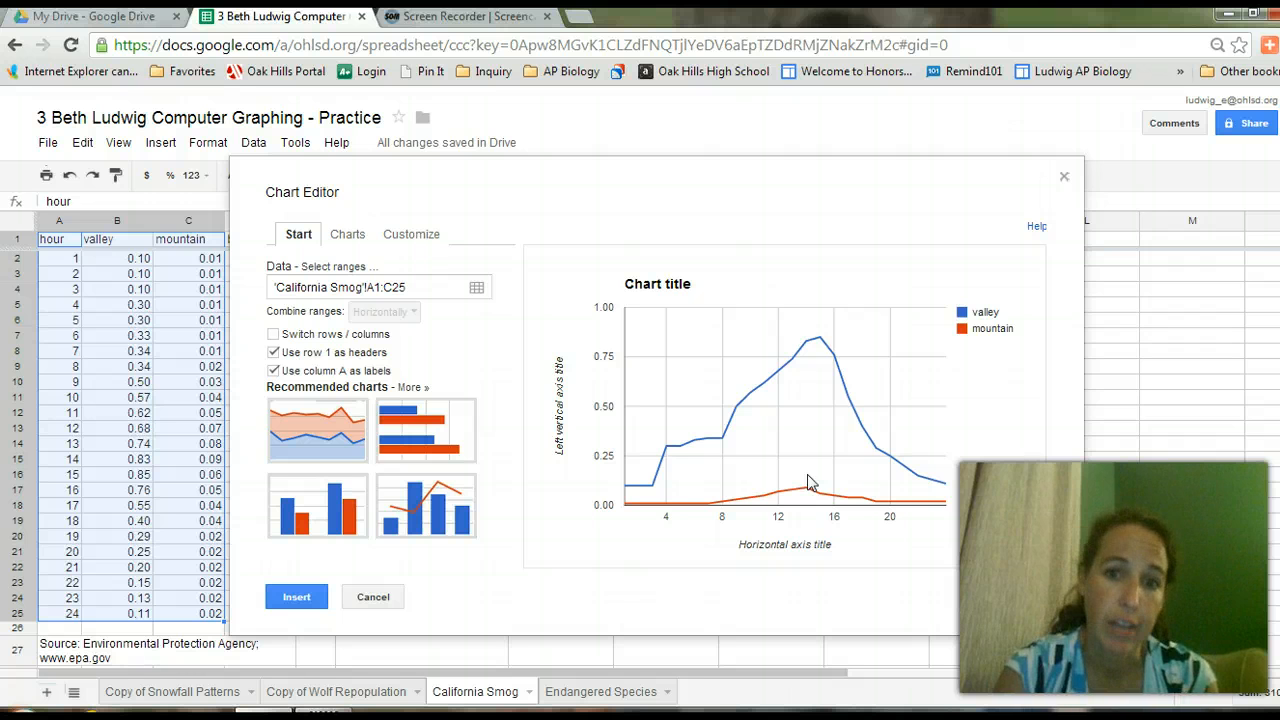
pyautogui.click(419, 237)
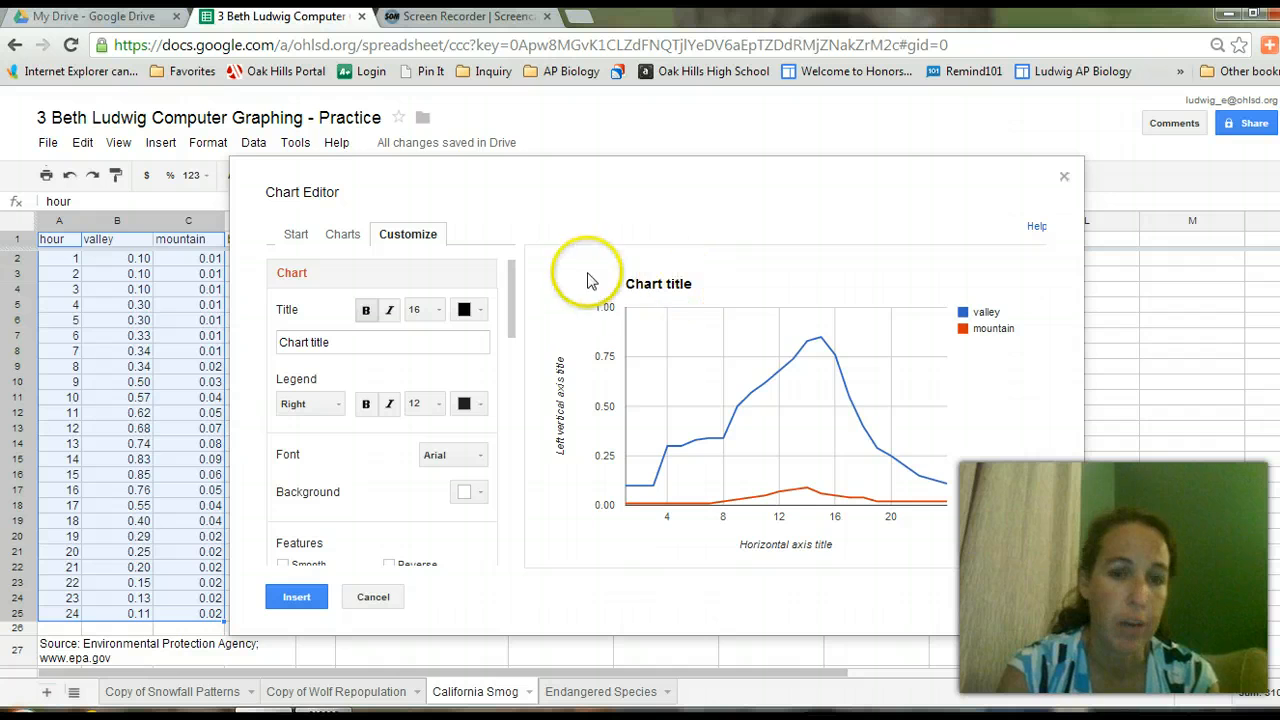
pyautogui.click(298, 235)
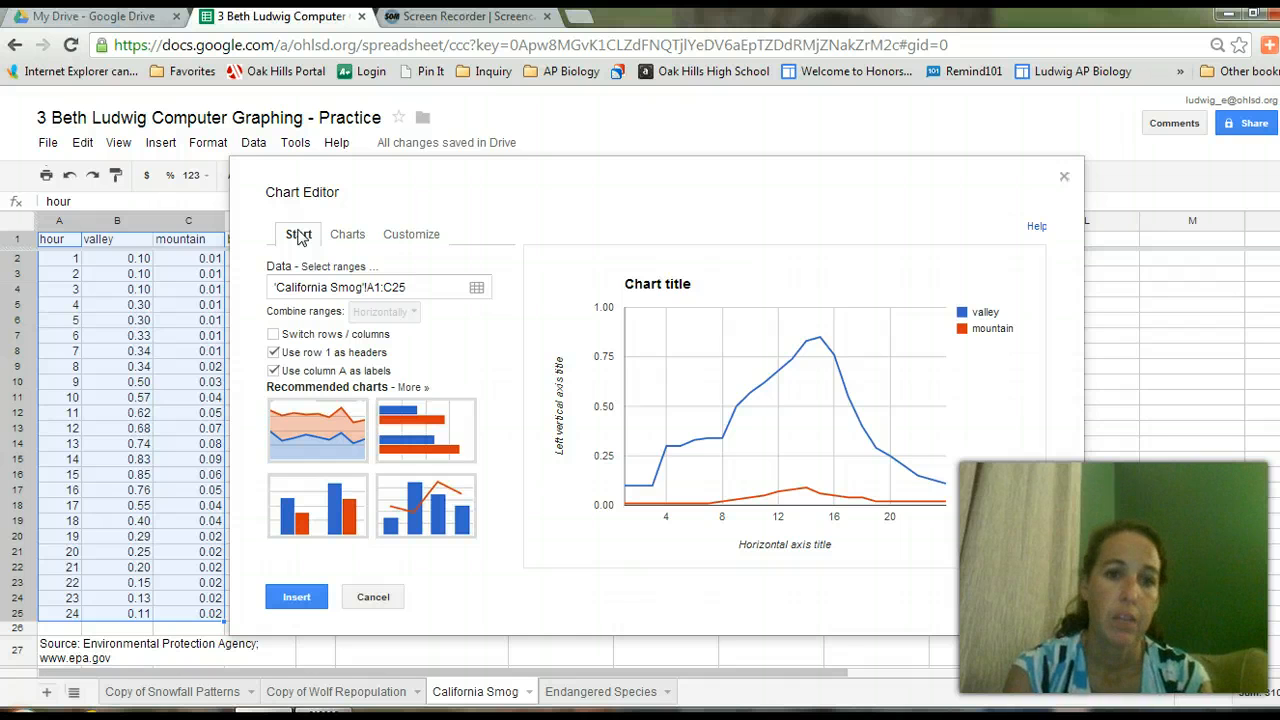
pyautogui.click(287, 582)
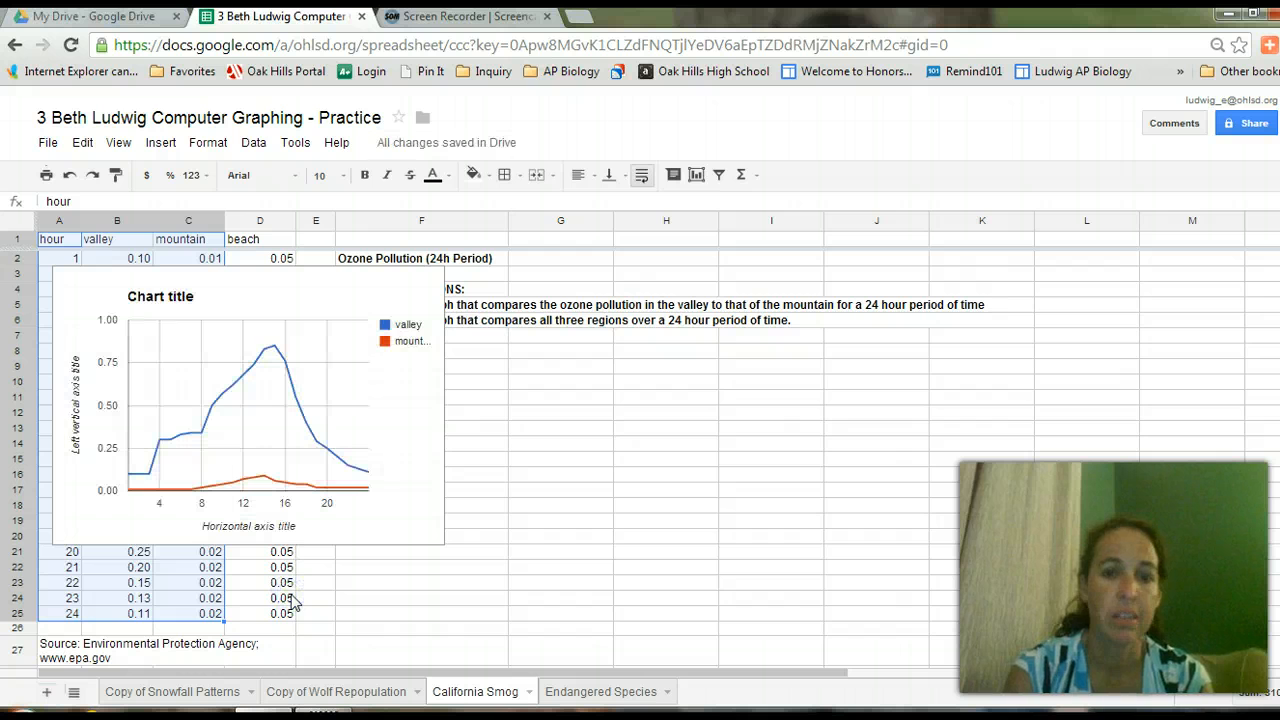
# Drag the ozone line chart to columns F–H beside the data, under the graph instructions.
pyautogui.click(310, 490)
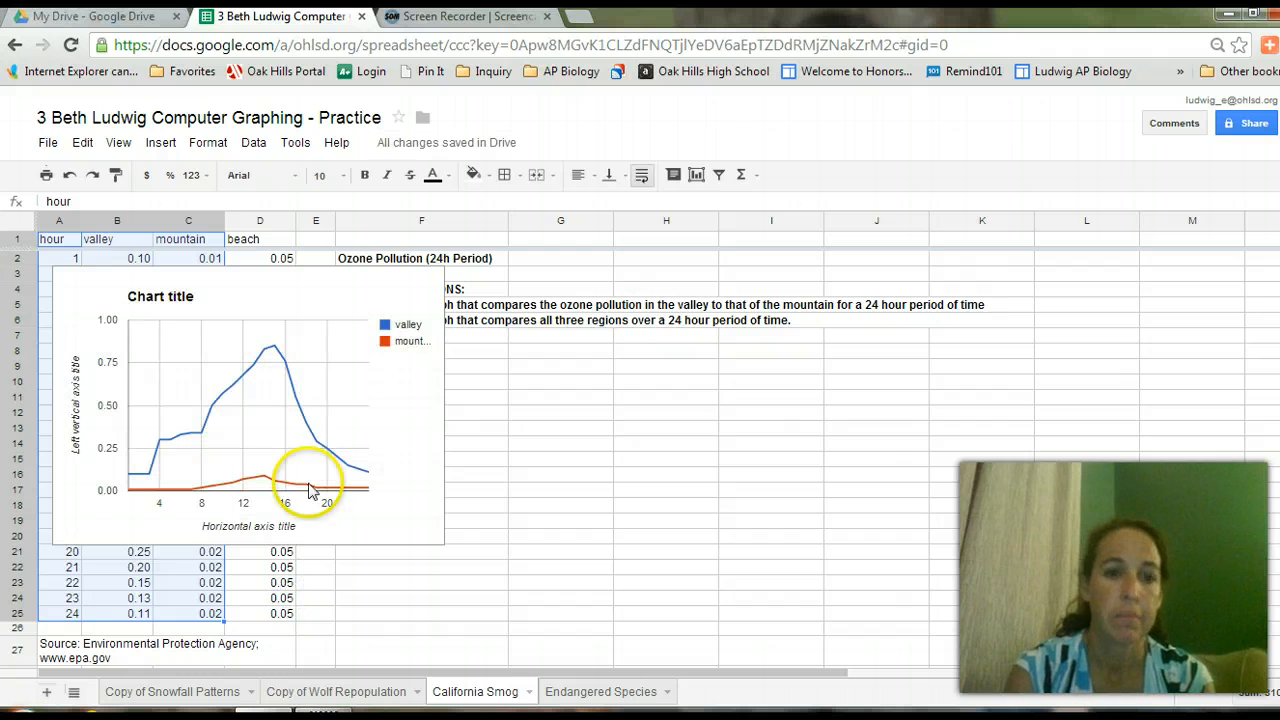
pyautogui.click(372, 268)
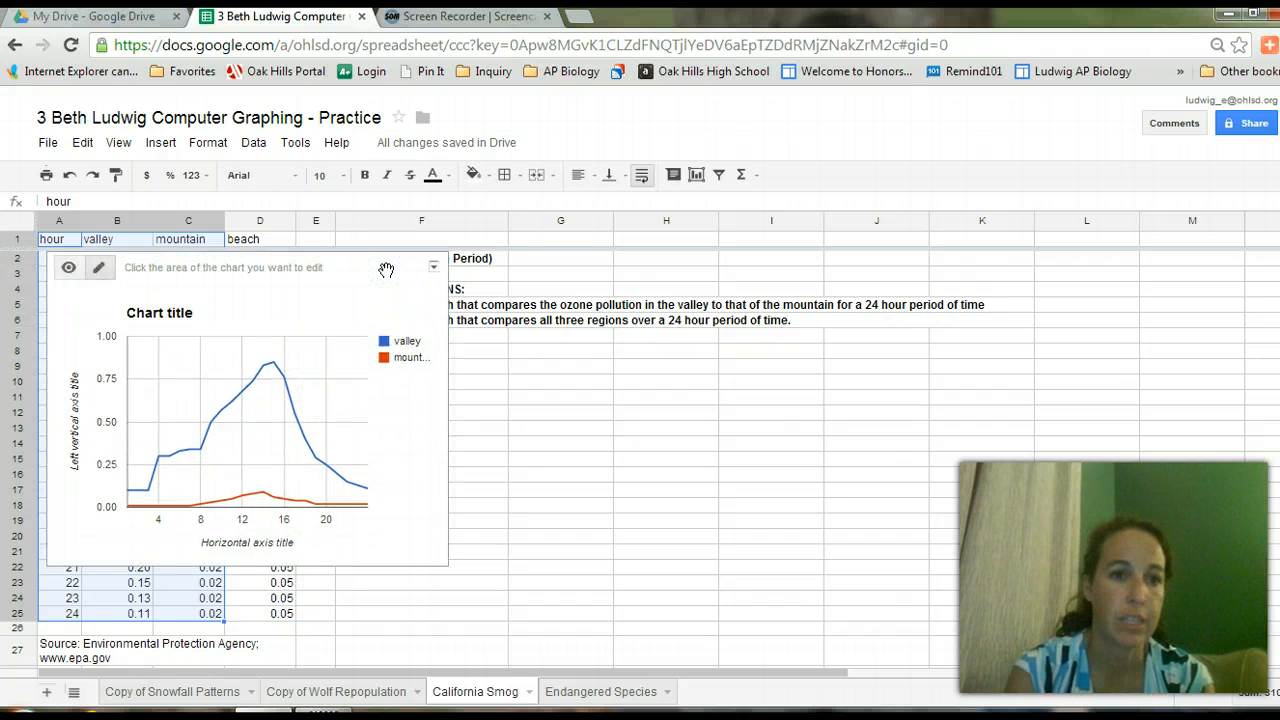
pyautogui.moveTo(386, 272); pyautogui.dragTo(704, 362)
pyautogui.click(902, 404)
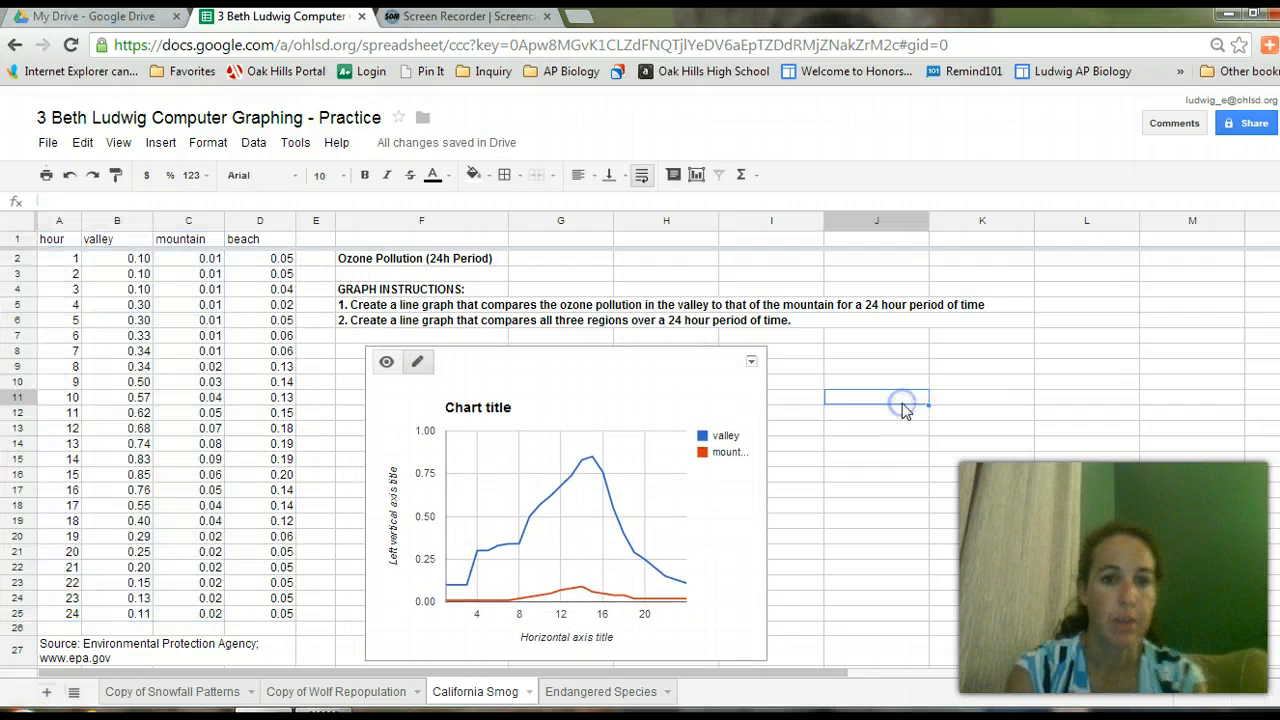